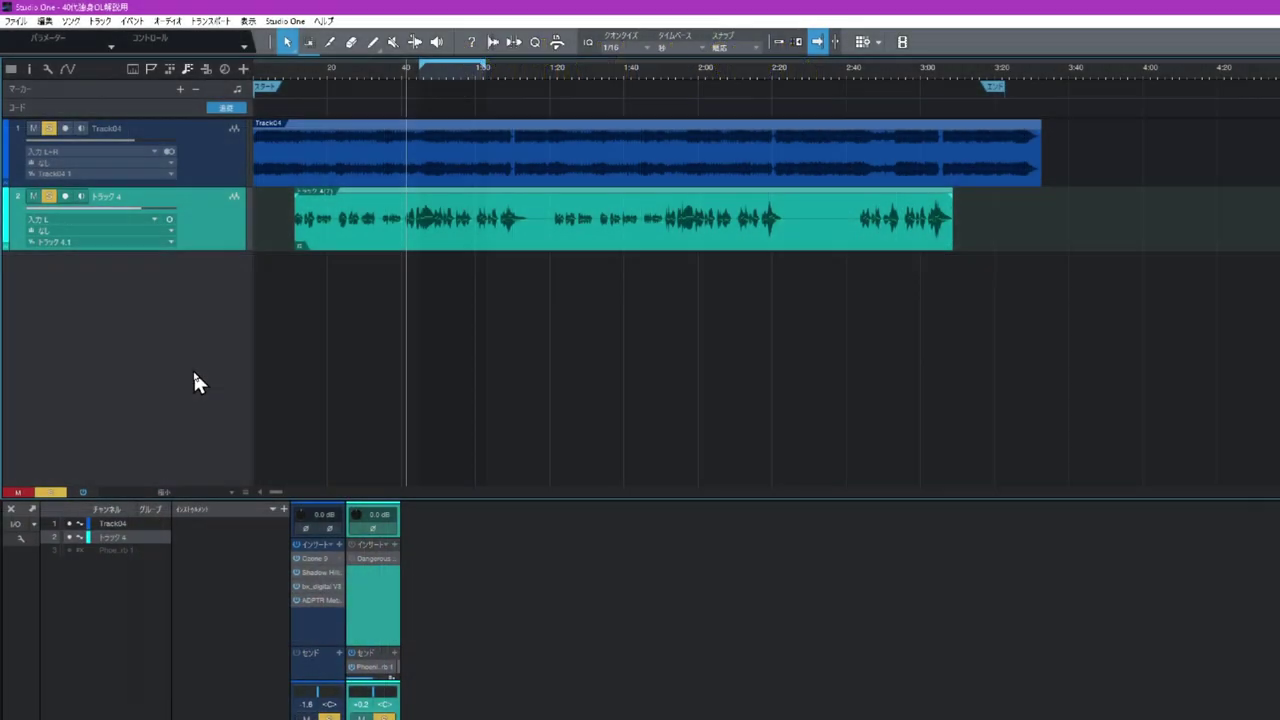
Open the Macro Organizer and start creating a new macro.
left_click(285, 22)
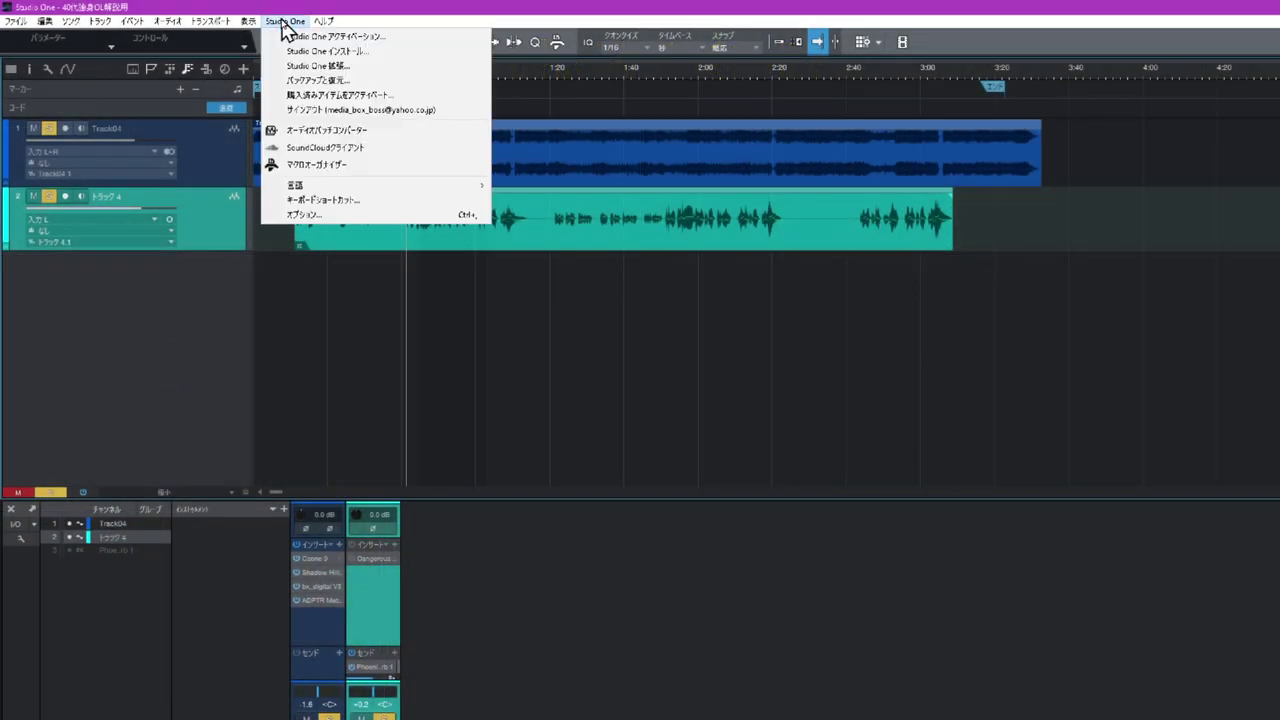
left_click(310, 165)
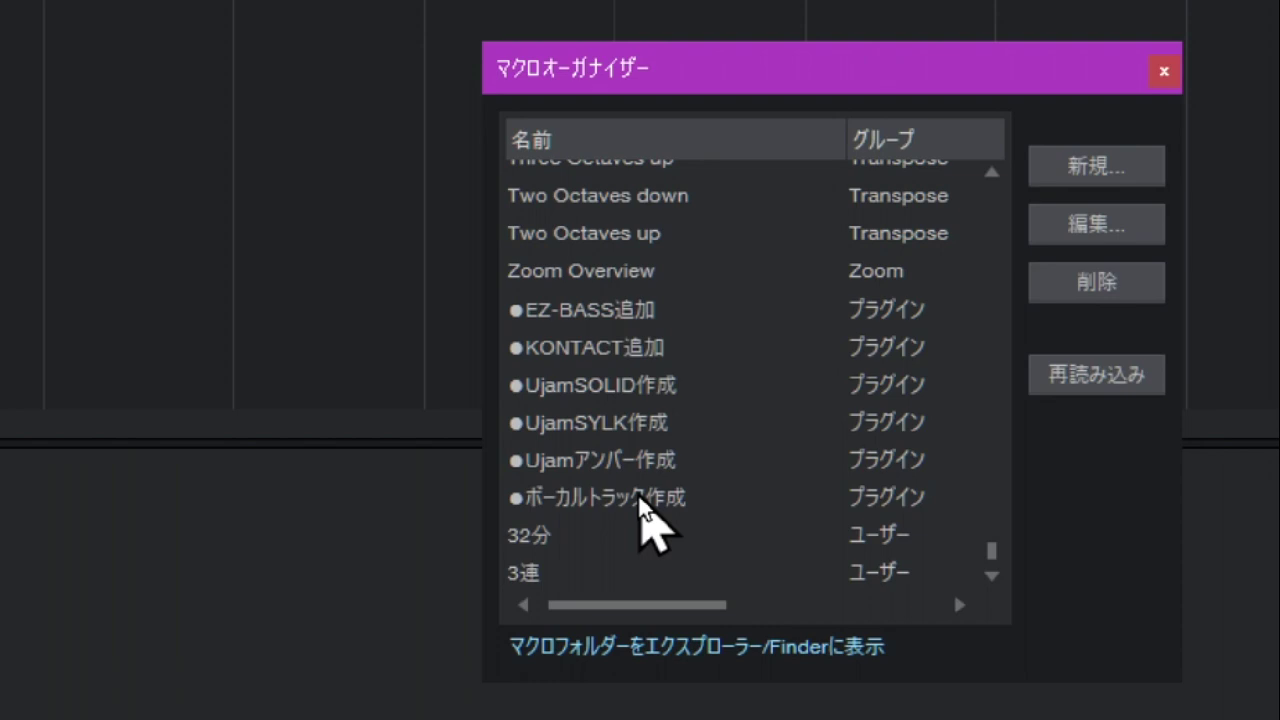
left_click(1104, 178)
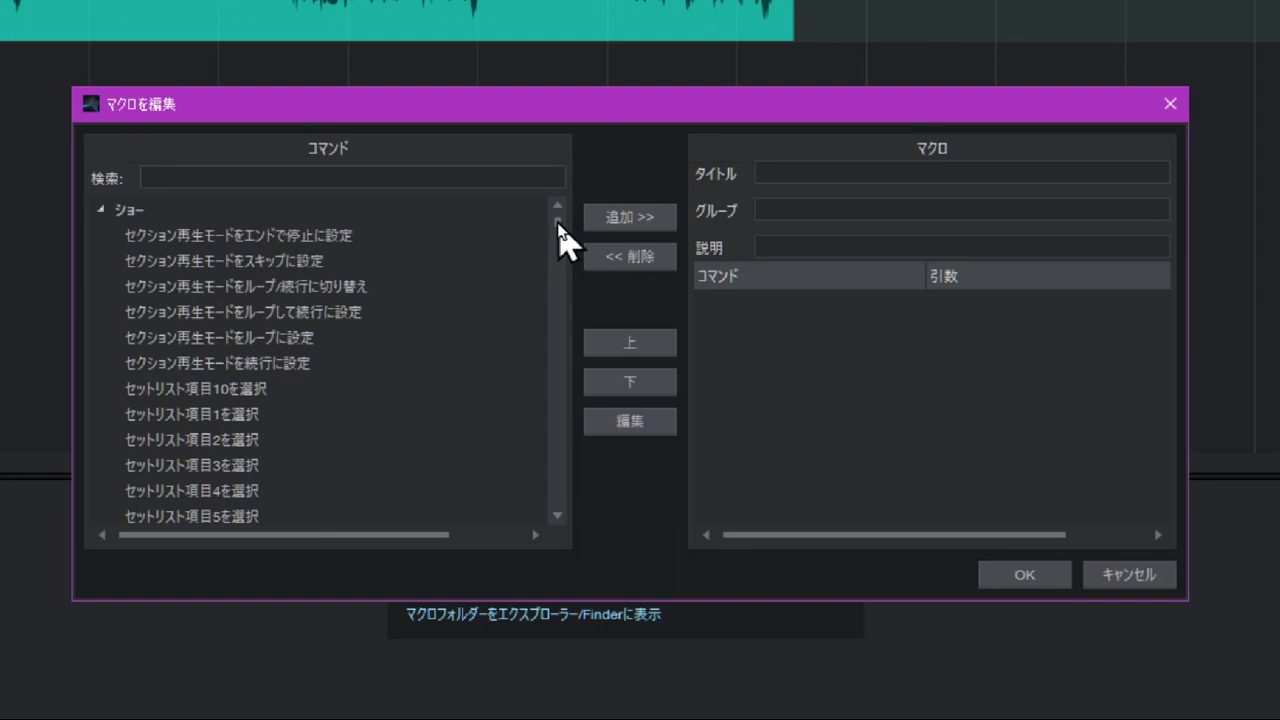
left_click_drag(557, 224, 603, 210)
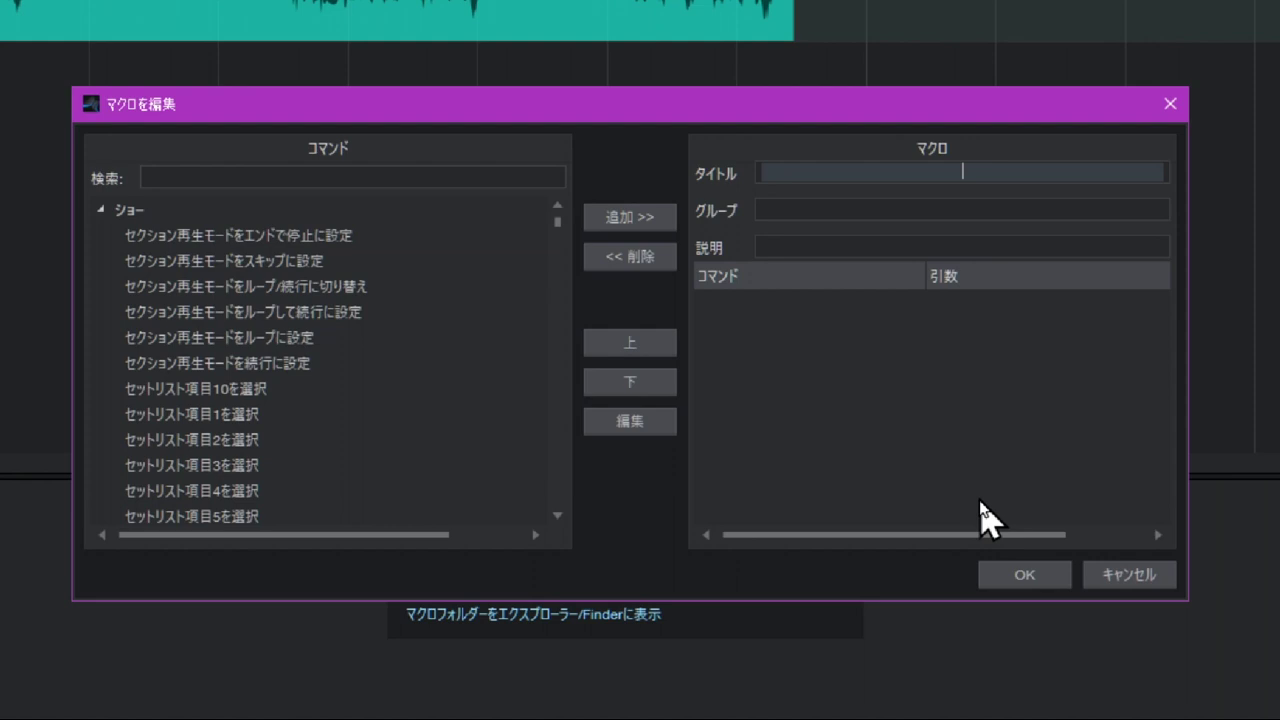
Title the new macro ☆ボーカルトラック.
type("*")
key("Return")
type("ぼー")
type("かる")
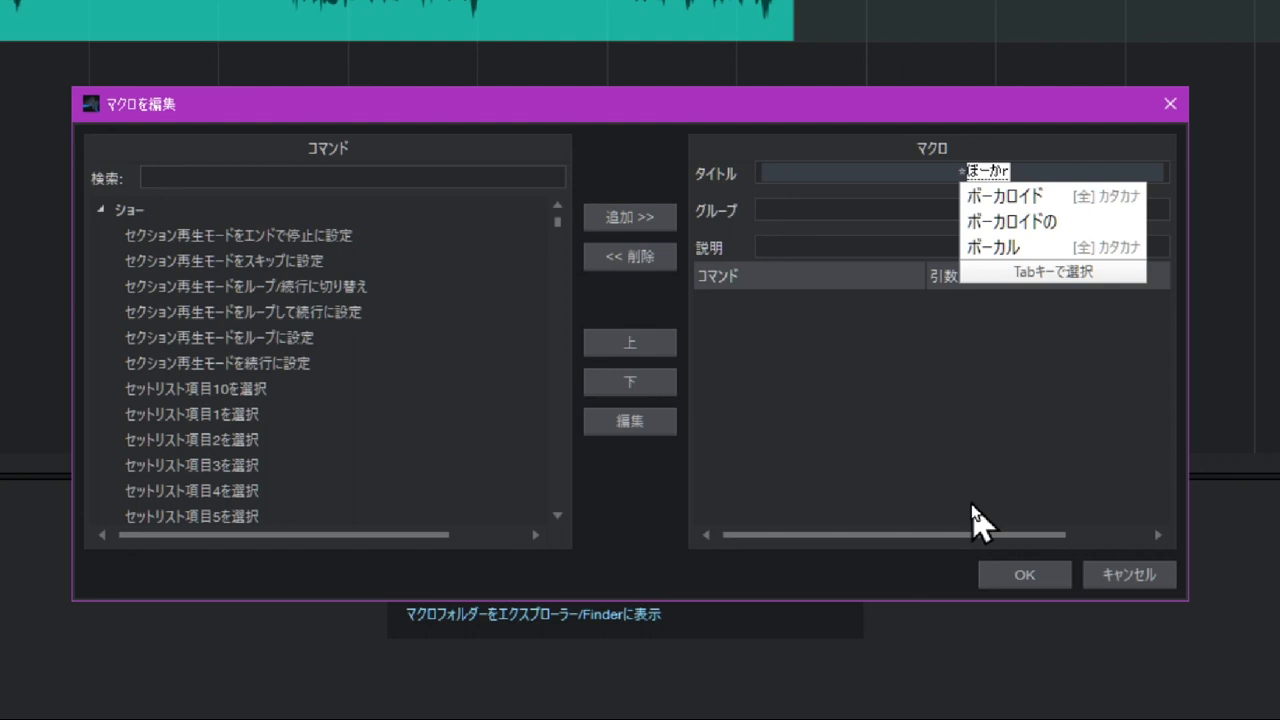
type("とらっk")
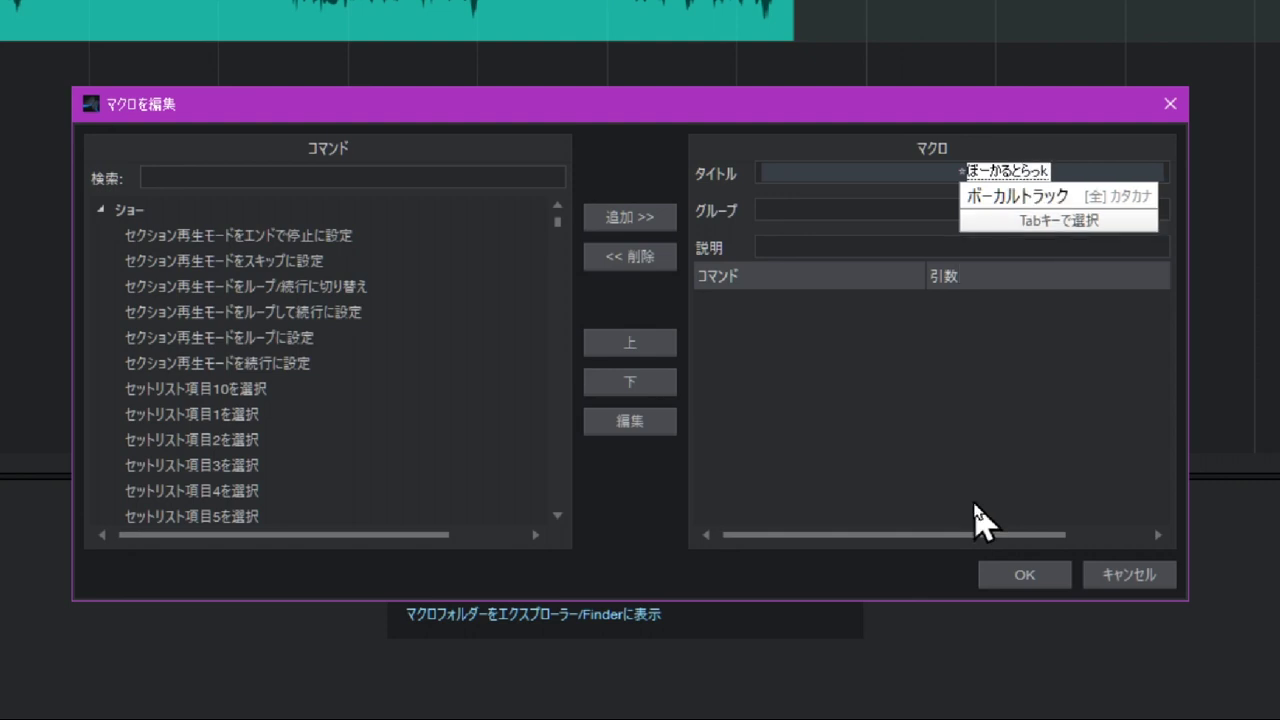
key("Tab")
key("Return")
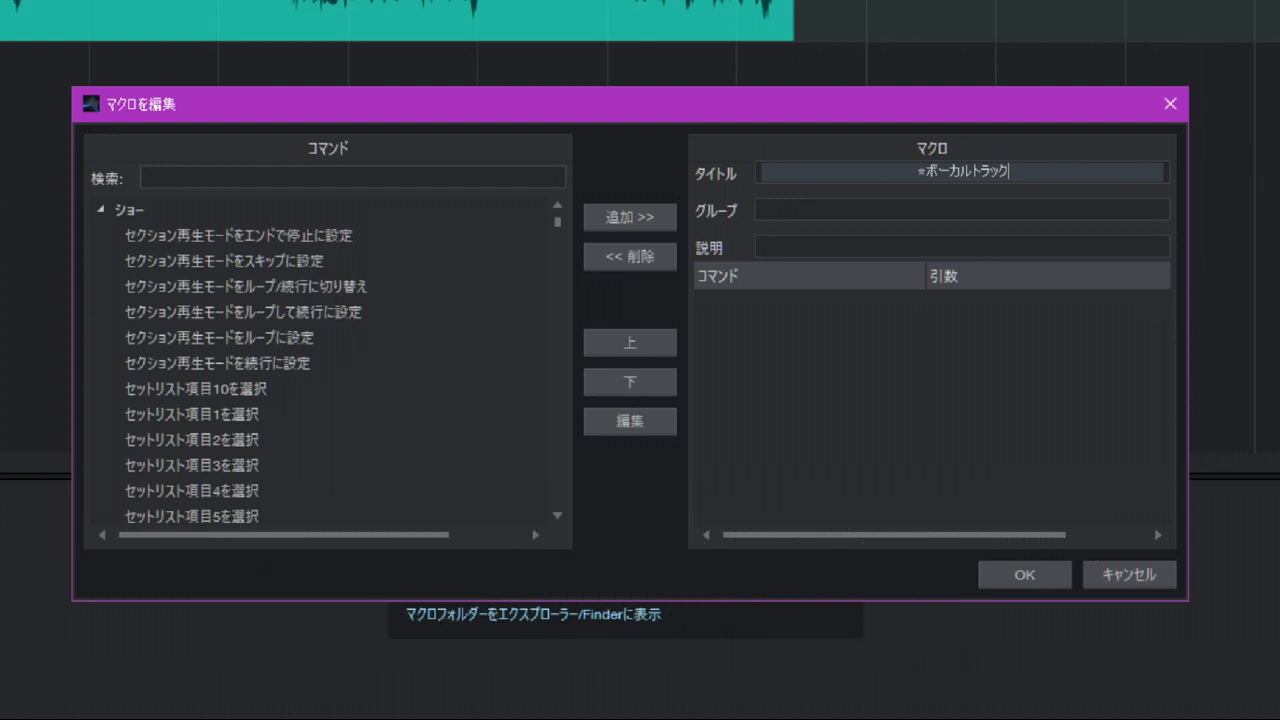
Set the macro's group name to 新規トラック.
left_click(949, 207)
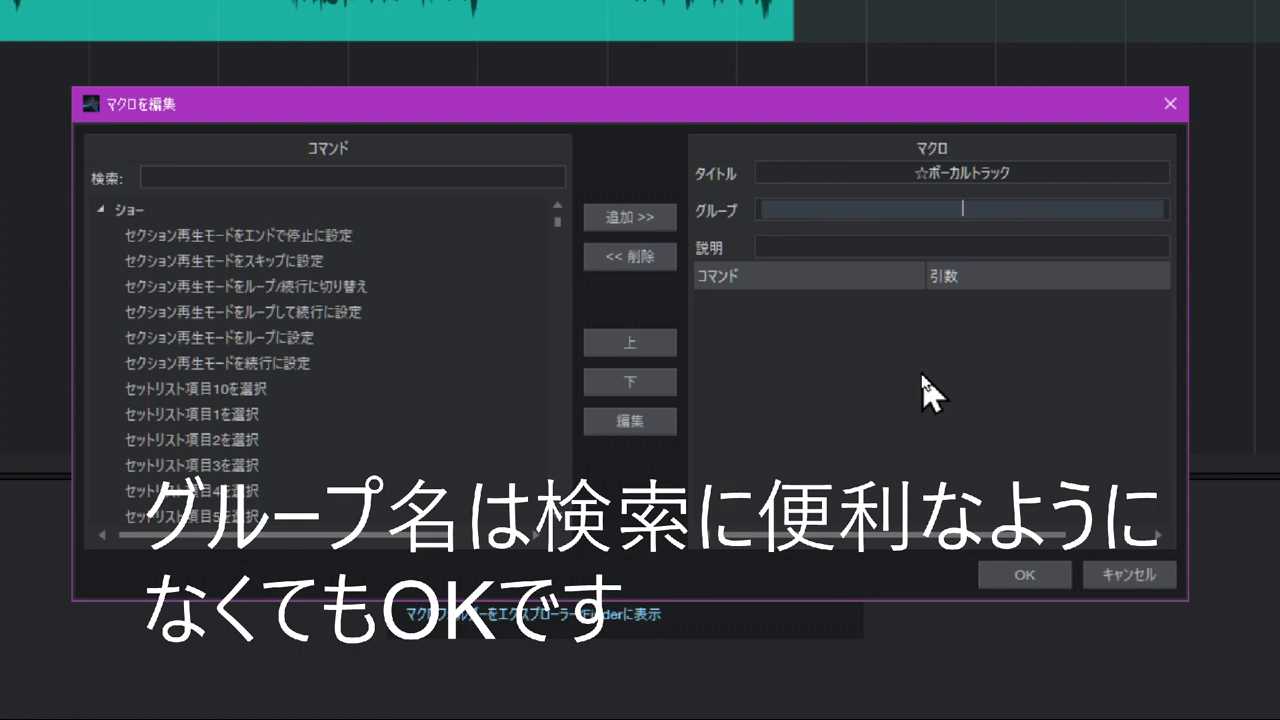
type("しんき")
type("とらっk")
type("u")
key("Tab")
key("Return")
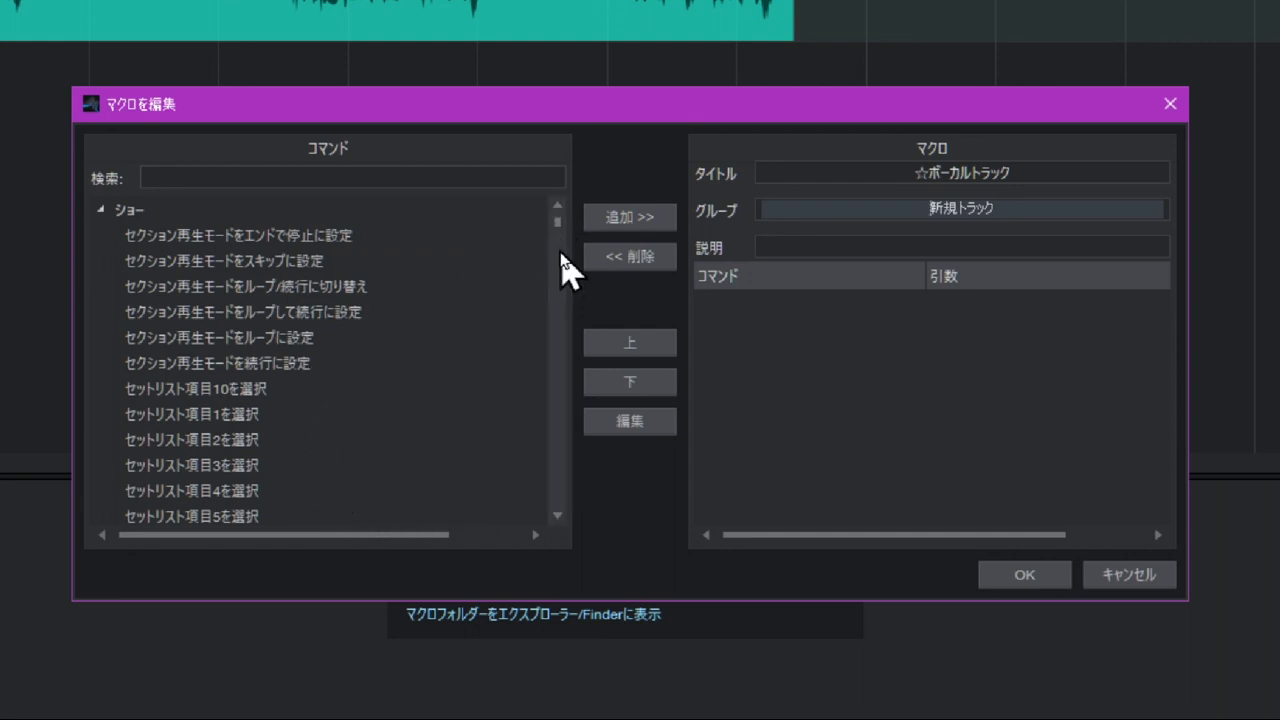
Filter the available macro commands with the search term トラック.
mouse_move(558, 224)
left_mouse_down()
mouse_move(548, 282)
mouse_move(561, 215)
left_mouse_up()
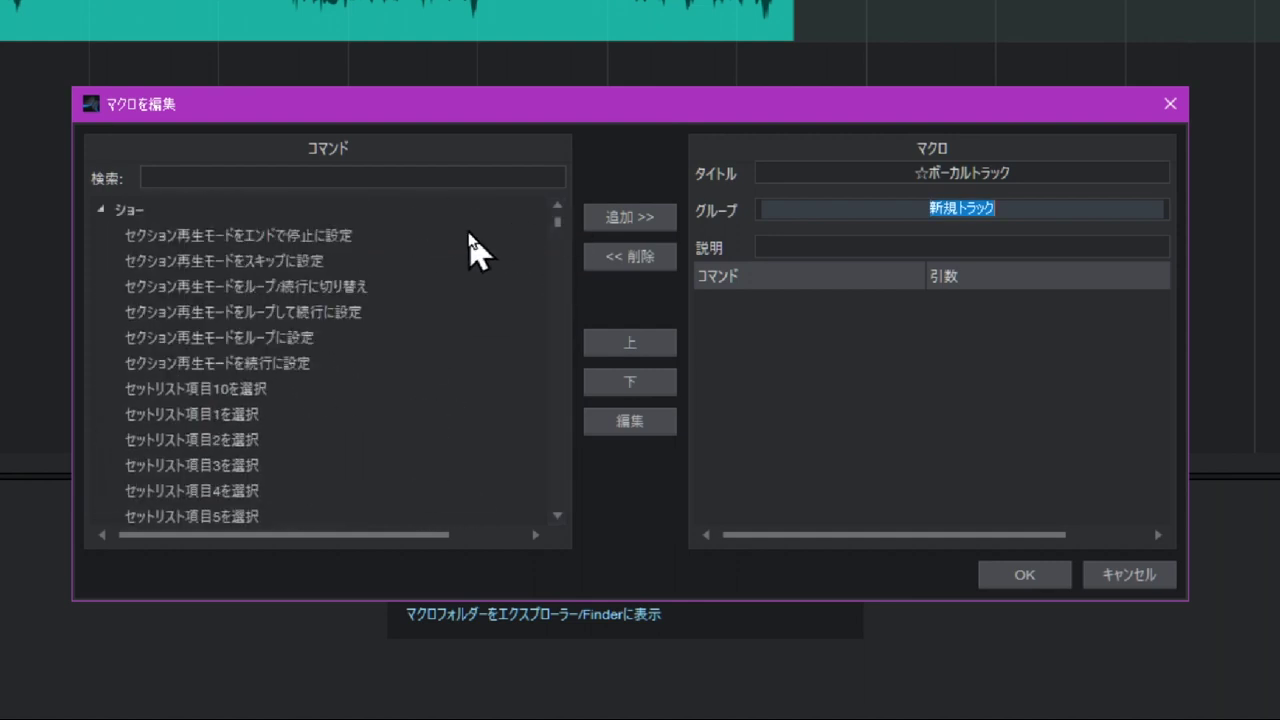
left_click(336, 176)
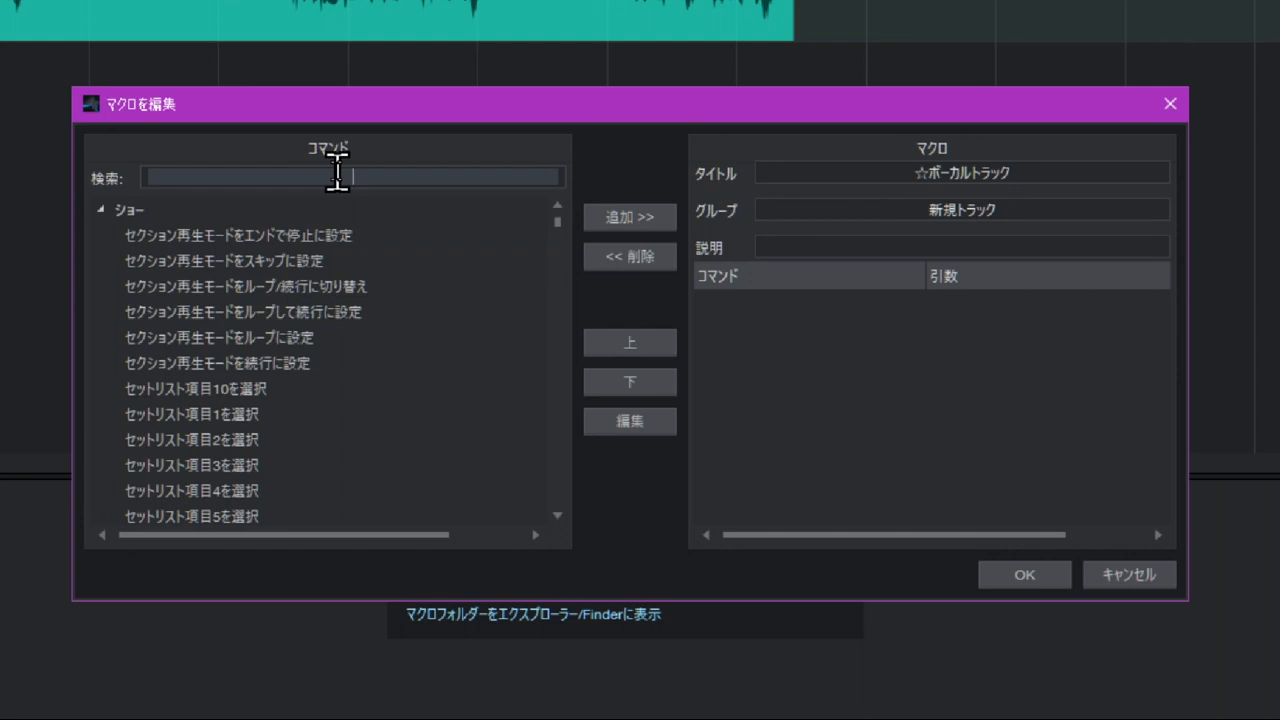
type("torakku")
key("space")
key("Return")
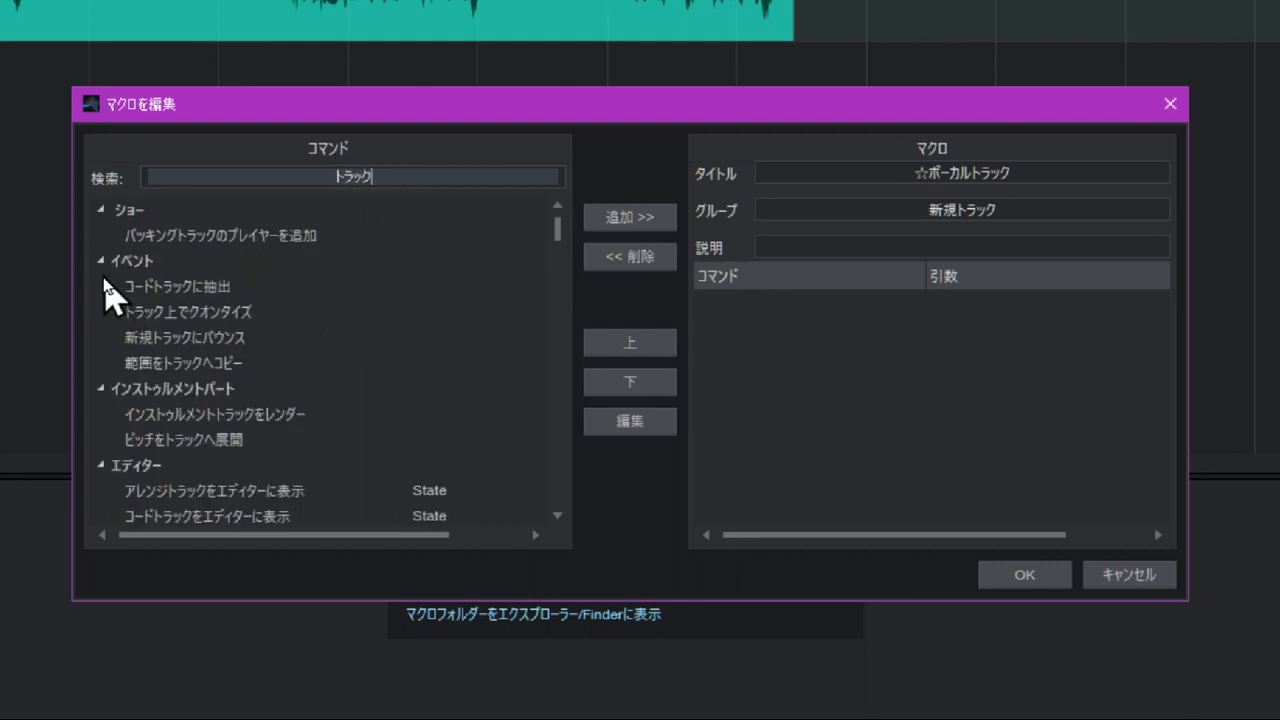
Add the mono audio track command オーディオトラックを追加（モノ） from the トラック category to the macro.
scroll(213, 287, "down", 1)
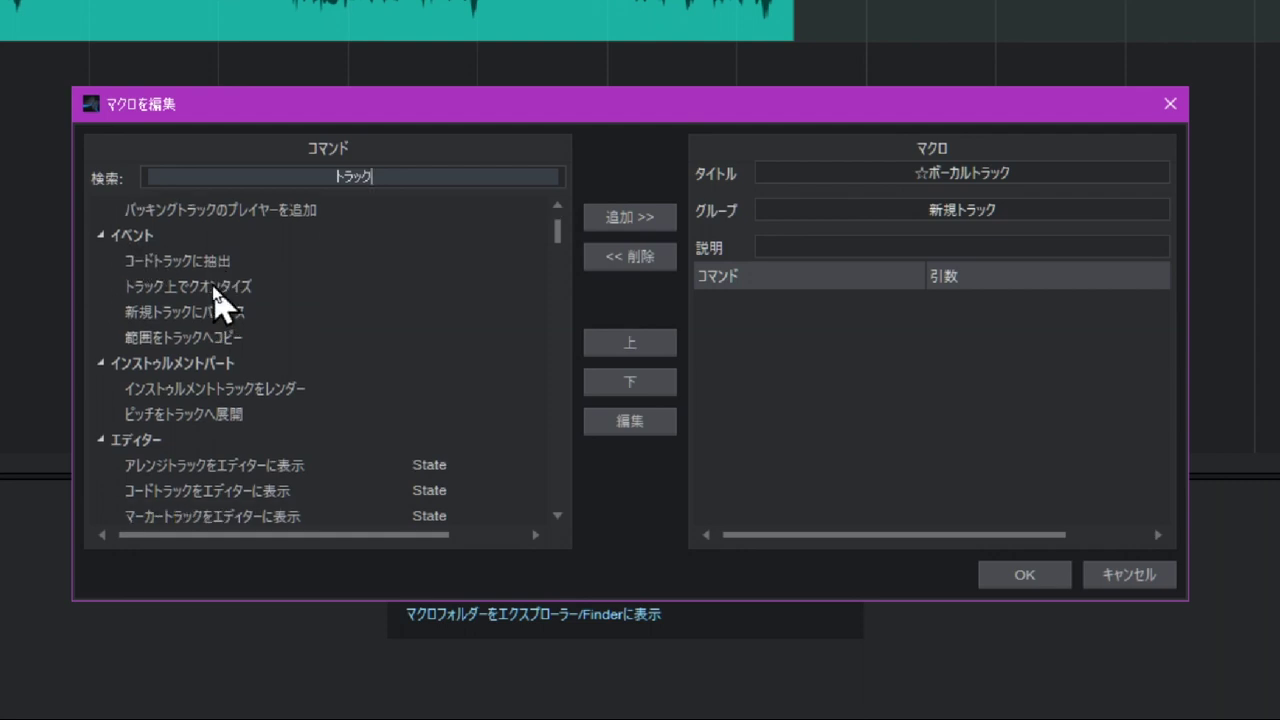
scroll(213, 300, "down", 1)
scroll(213, 300, "down", 5)
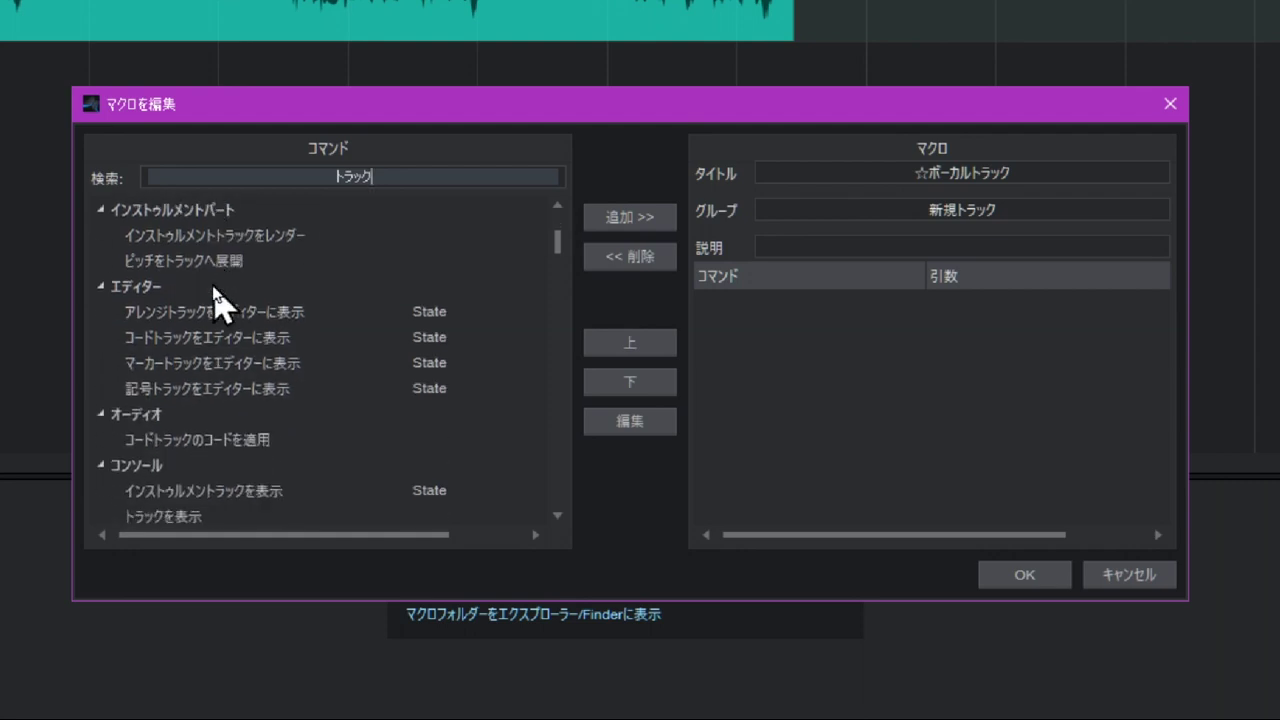
scroll(213, 300, "down", 9)
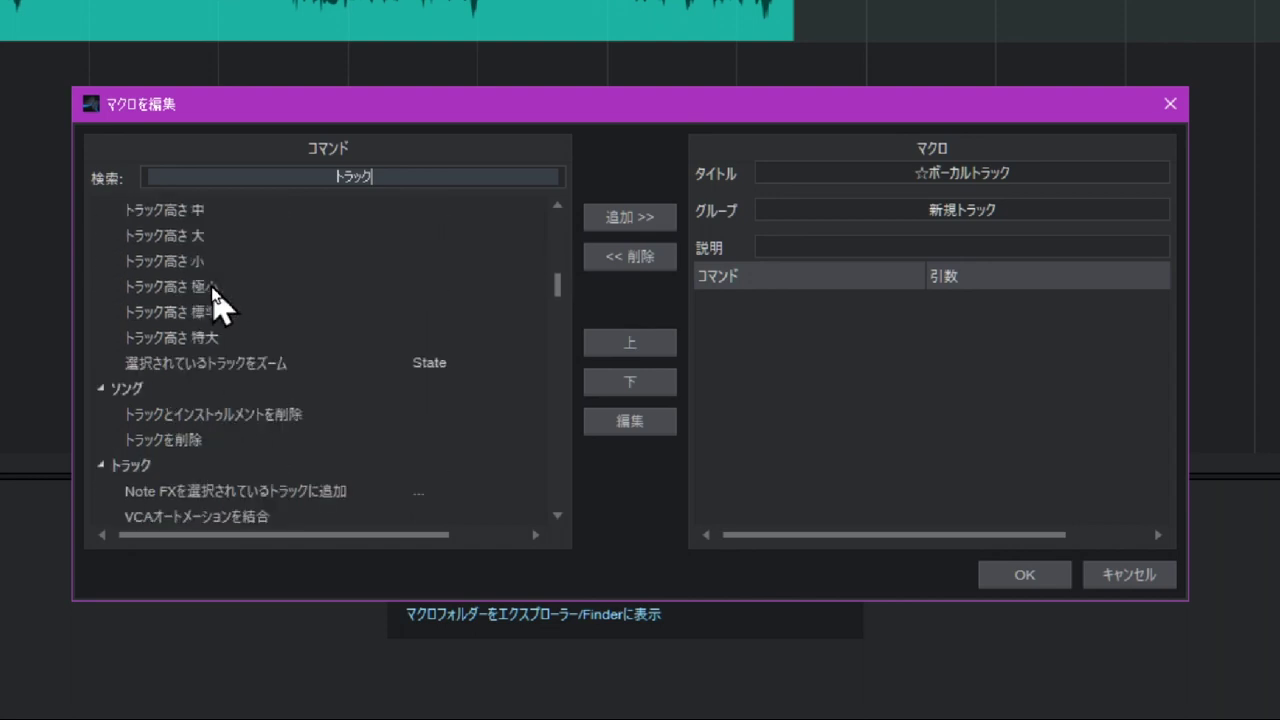
scroll(213, 300, "down", 1)
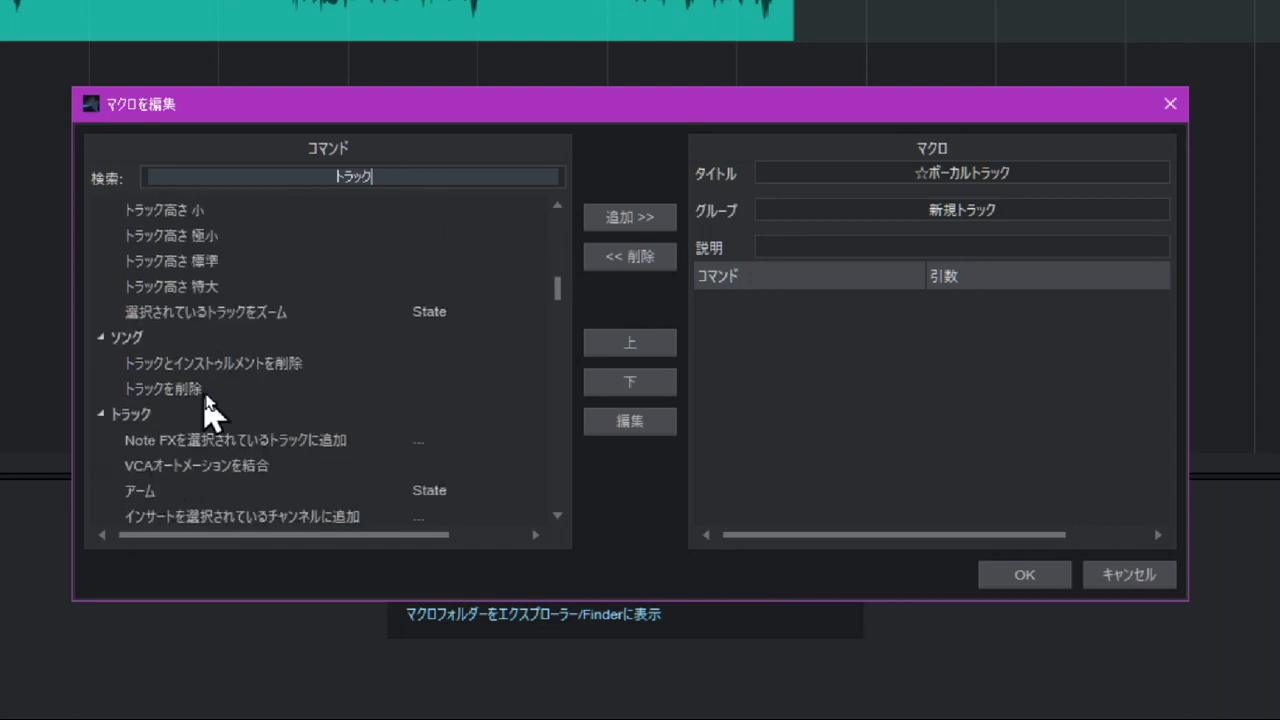
scroll(210, 400, "down", 2)
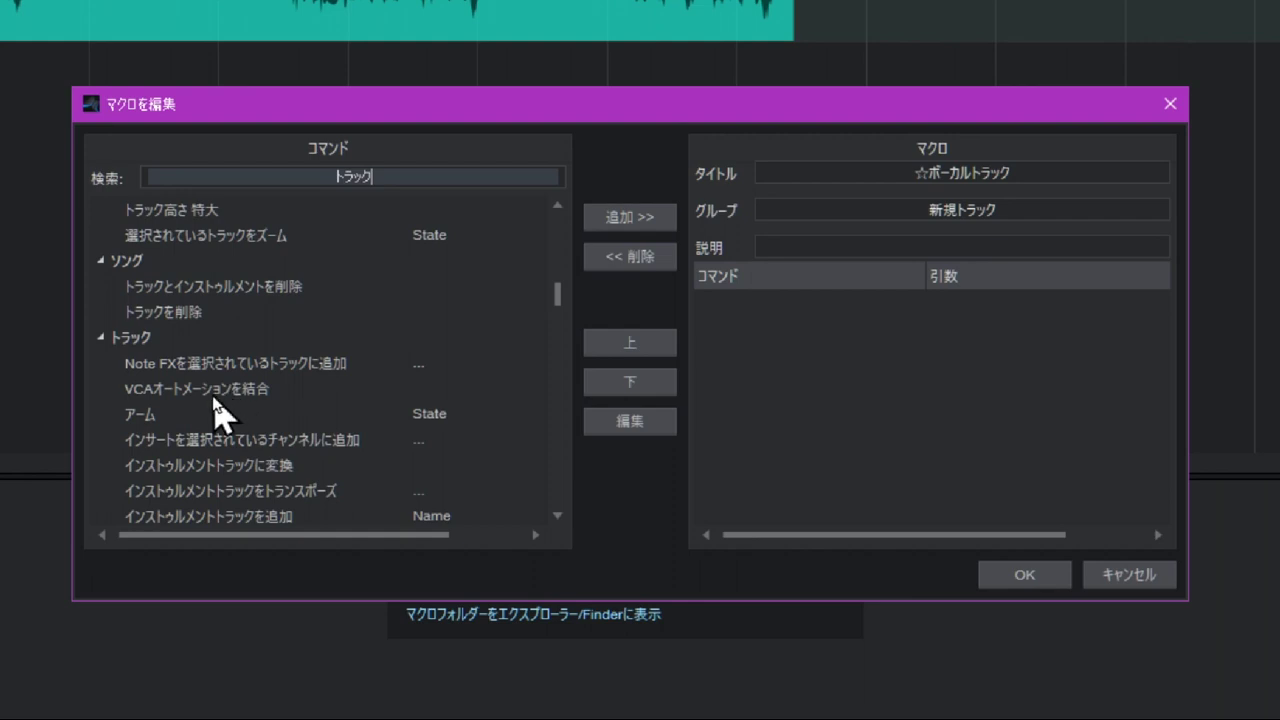
scroll(247, 460, "down", 1)
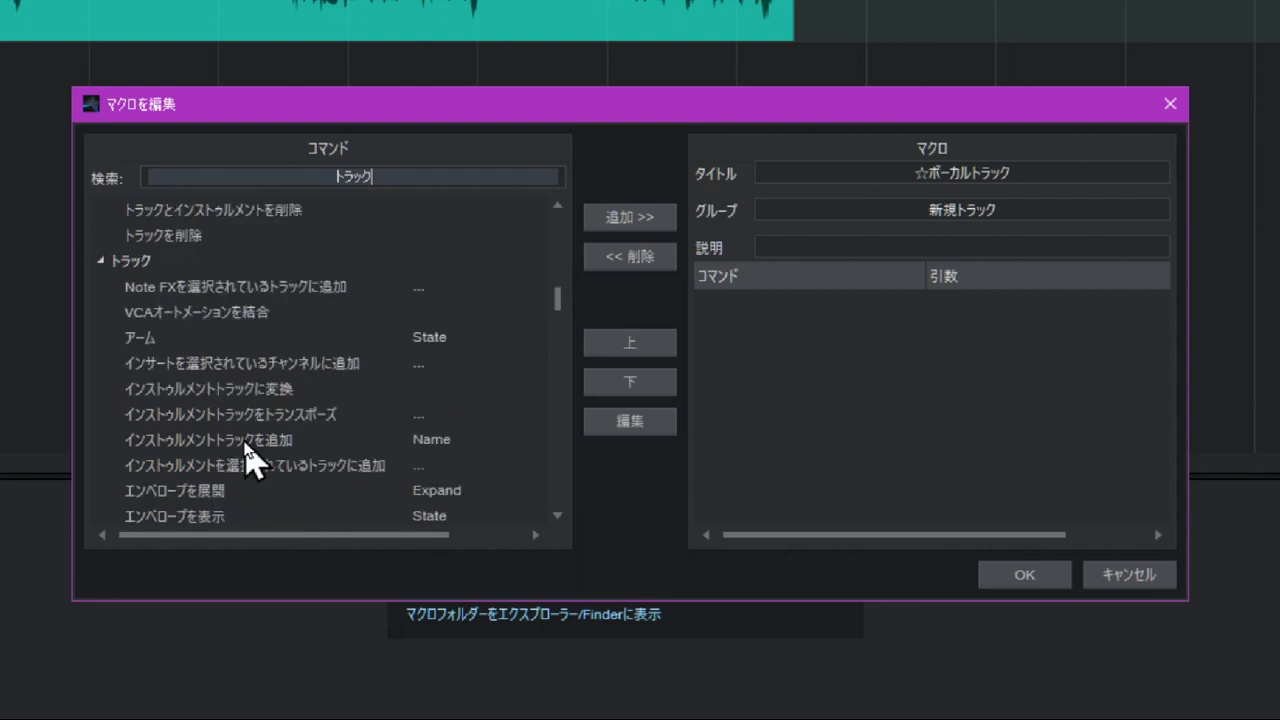
scroll(247, 455, "down", 2)
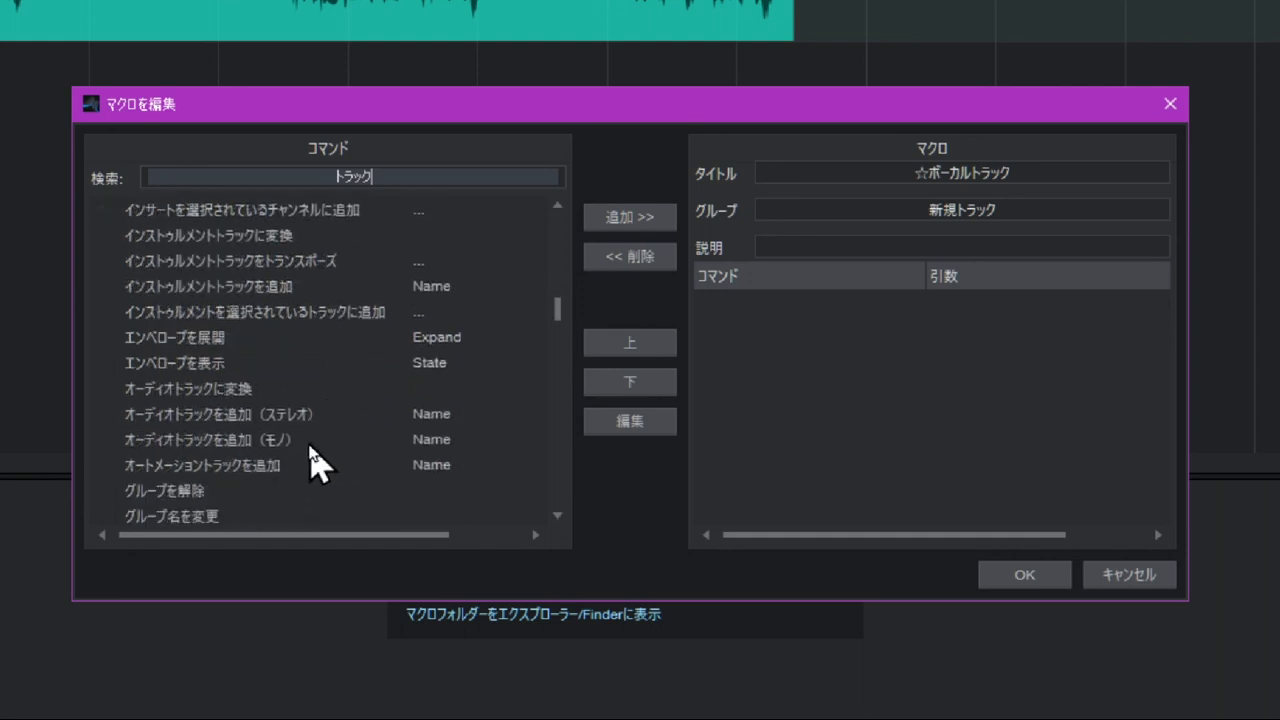
left_click(235, 440)
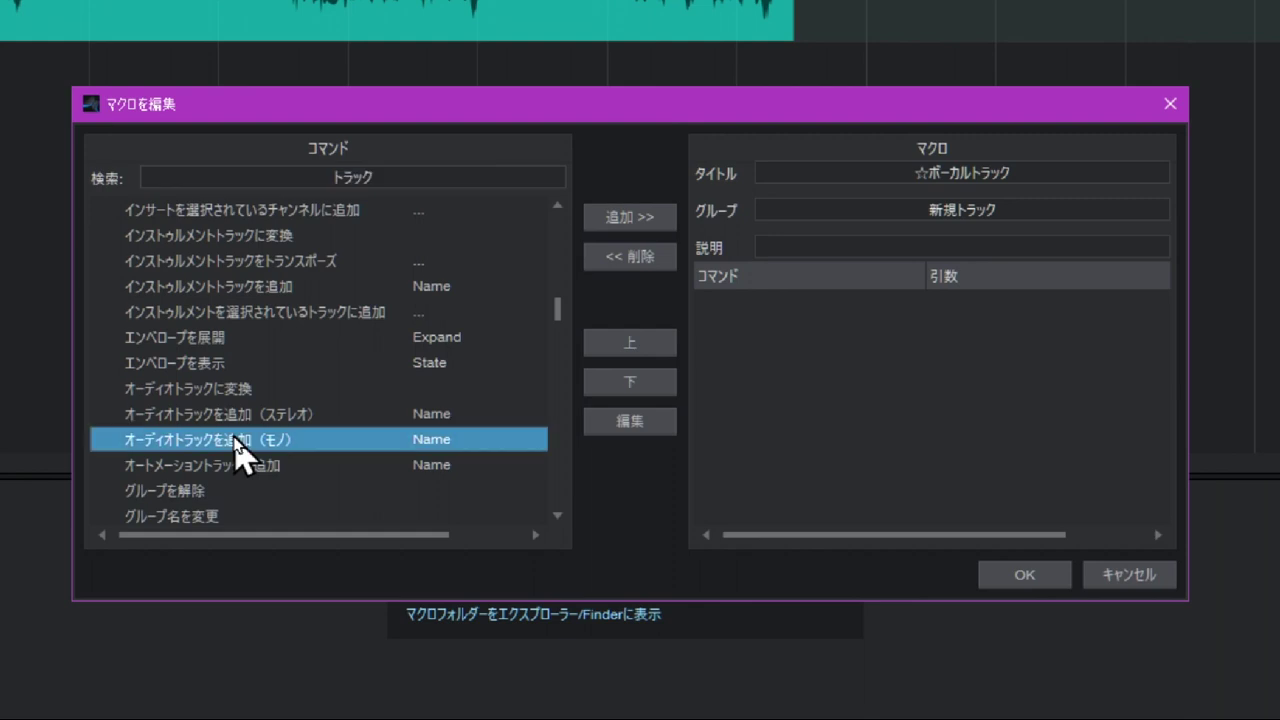
left_click(250, 416)
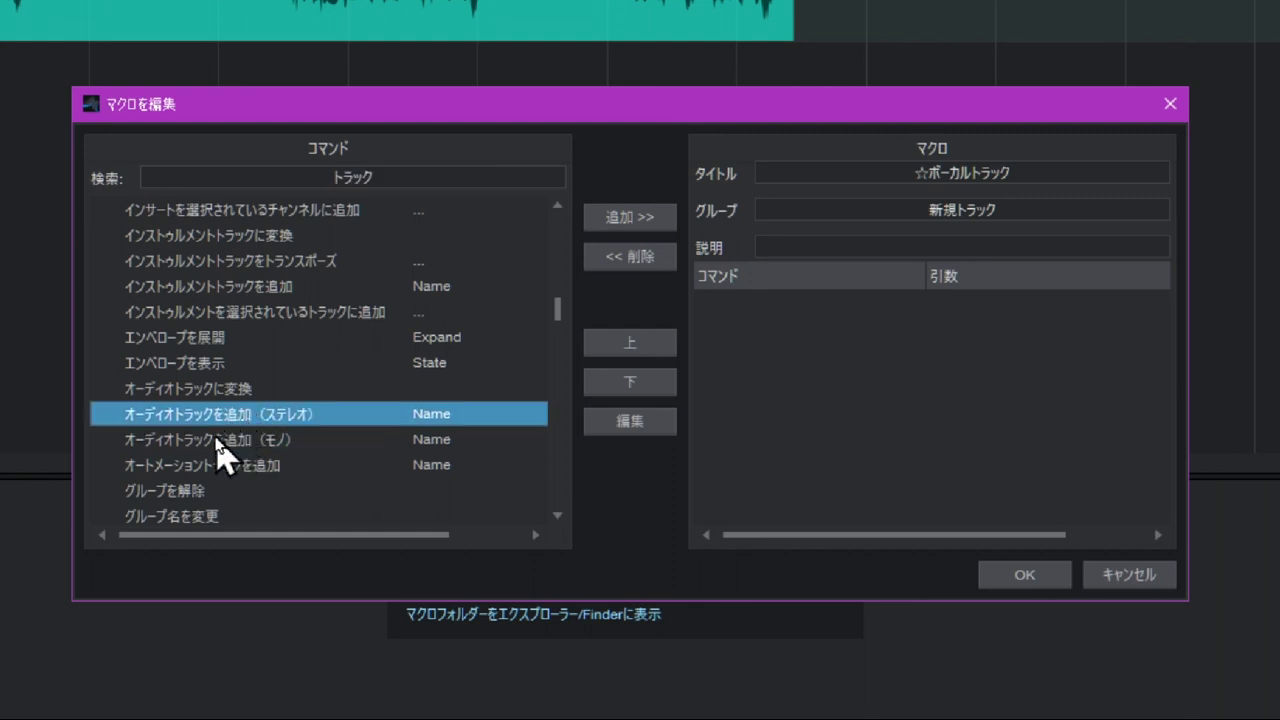
left_click(216, 441)
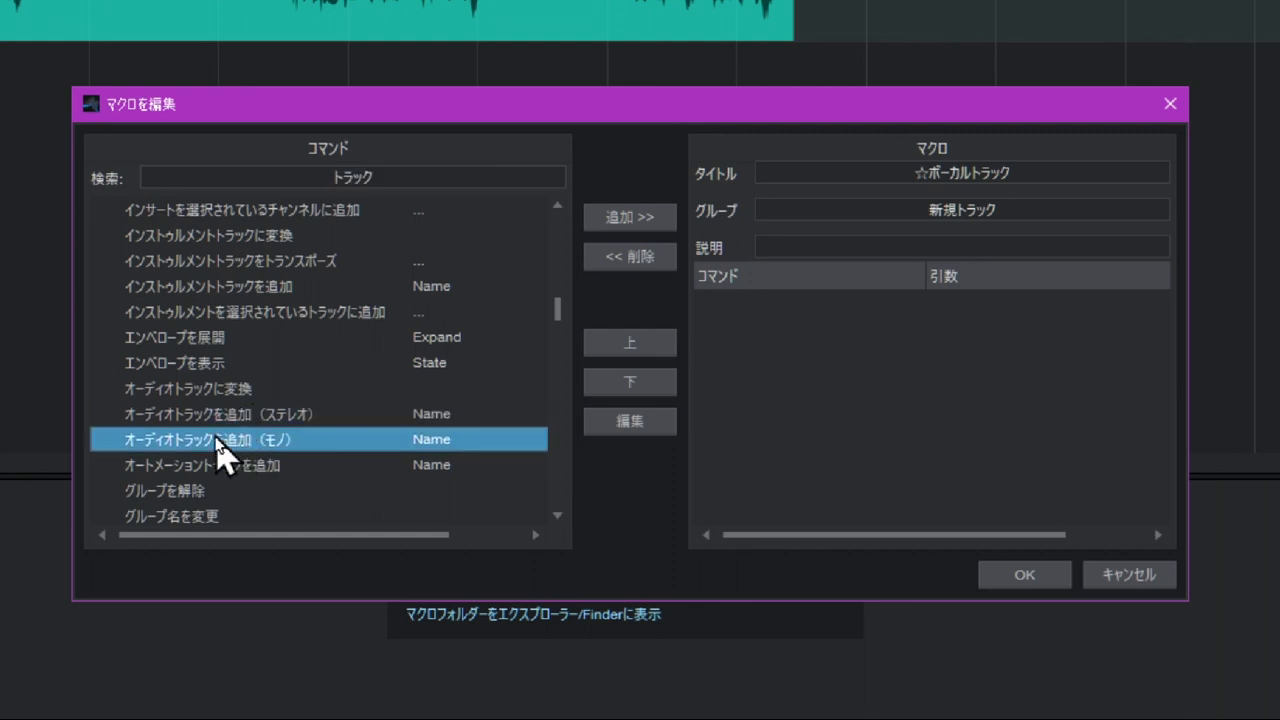
left_click(240, 414)
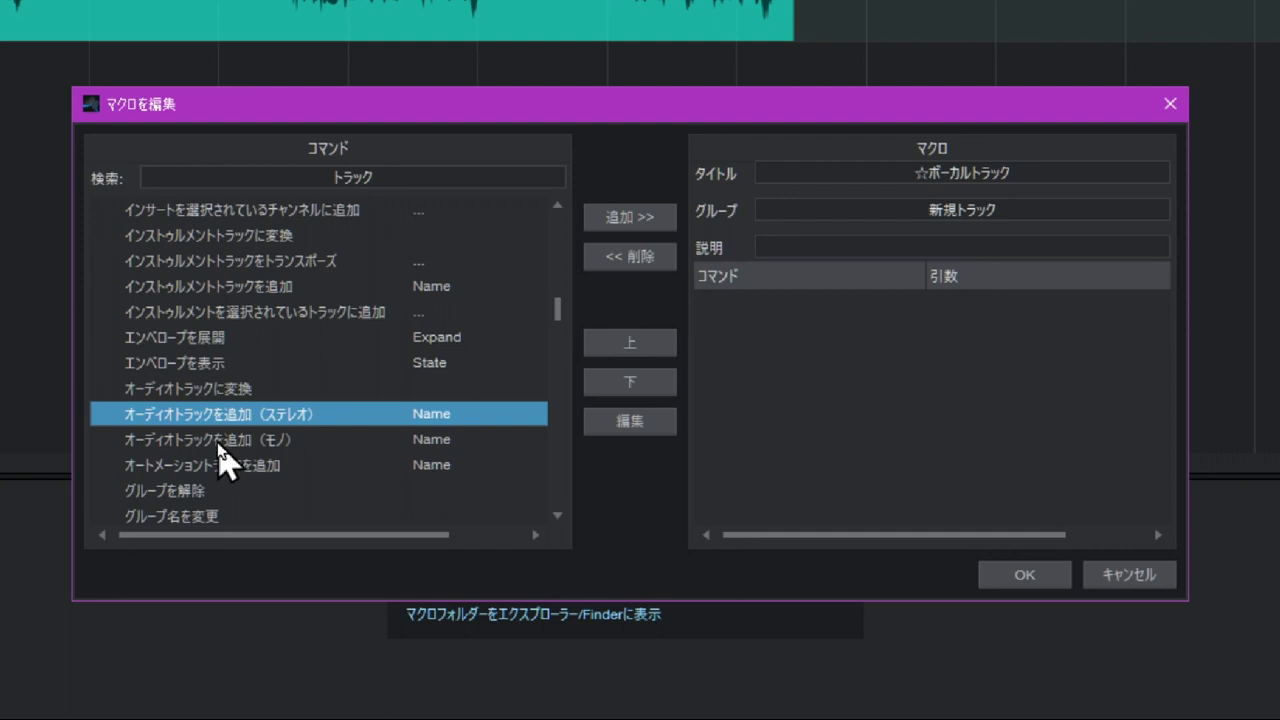
left_click(219, 441)
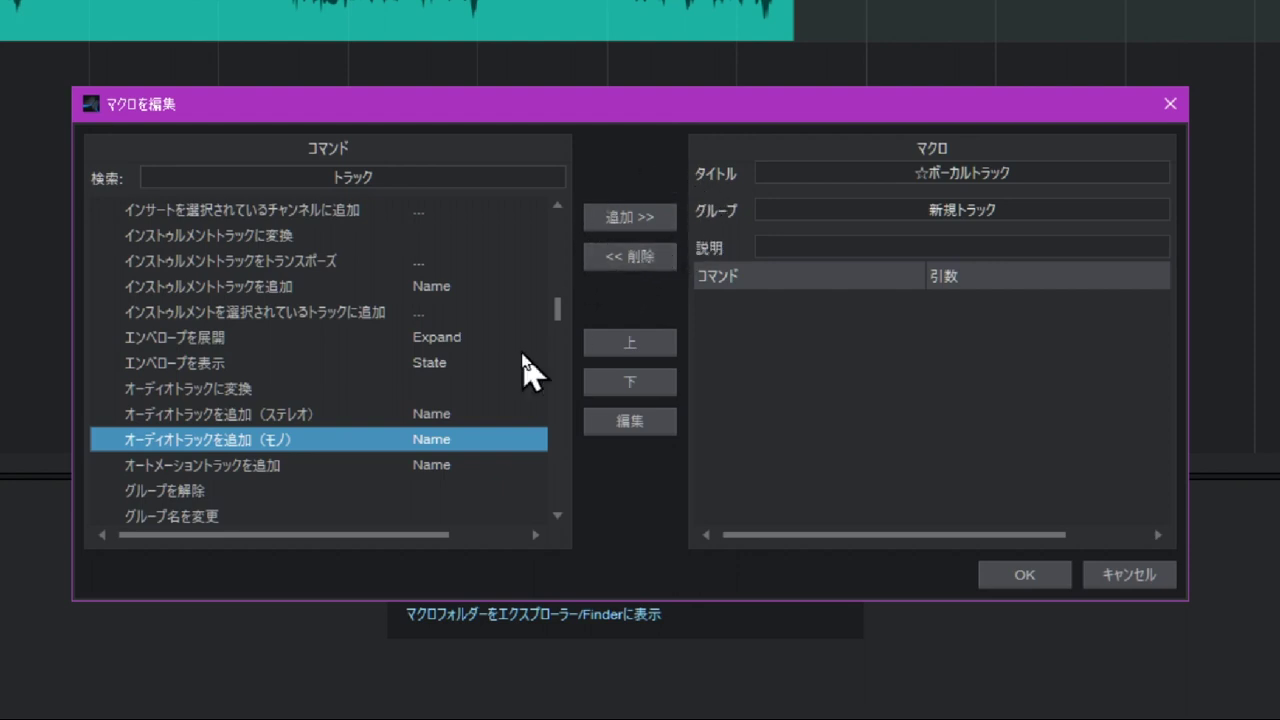
double_click(330, 455)
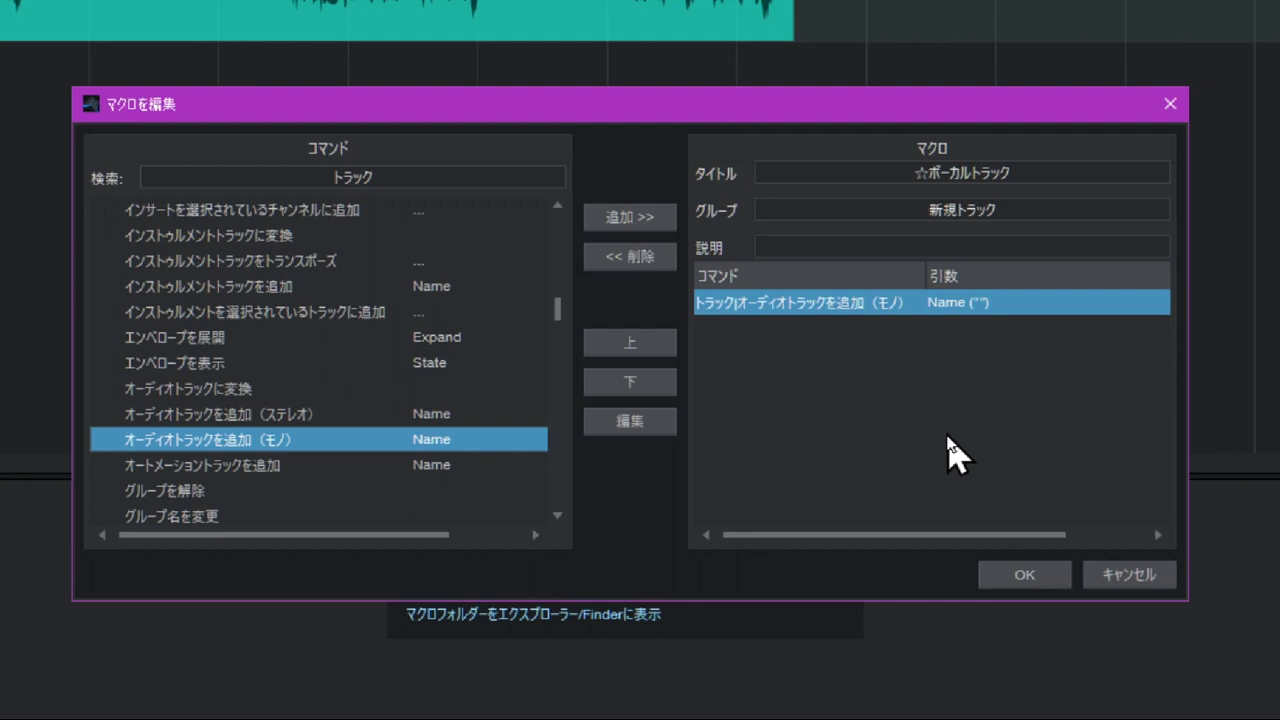
Add the command インサートを選択されているチャンネルに追加 to the macro three times.
scroll(280, 355, "up", 1)
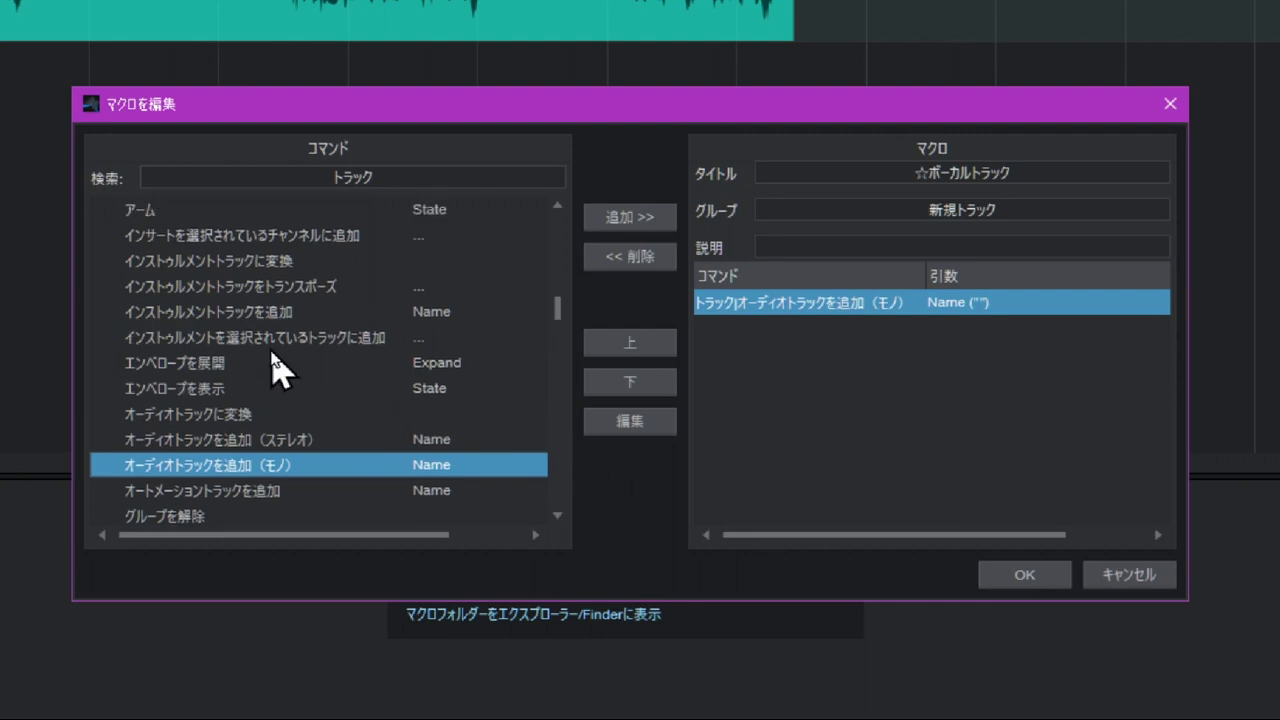
left_click(155, 236)
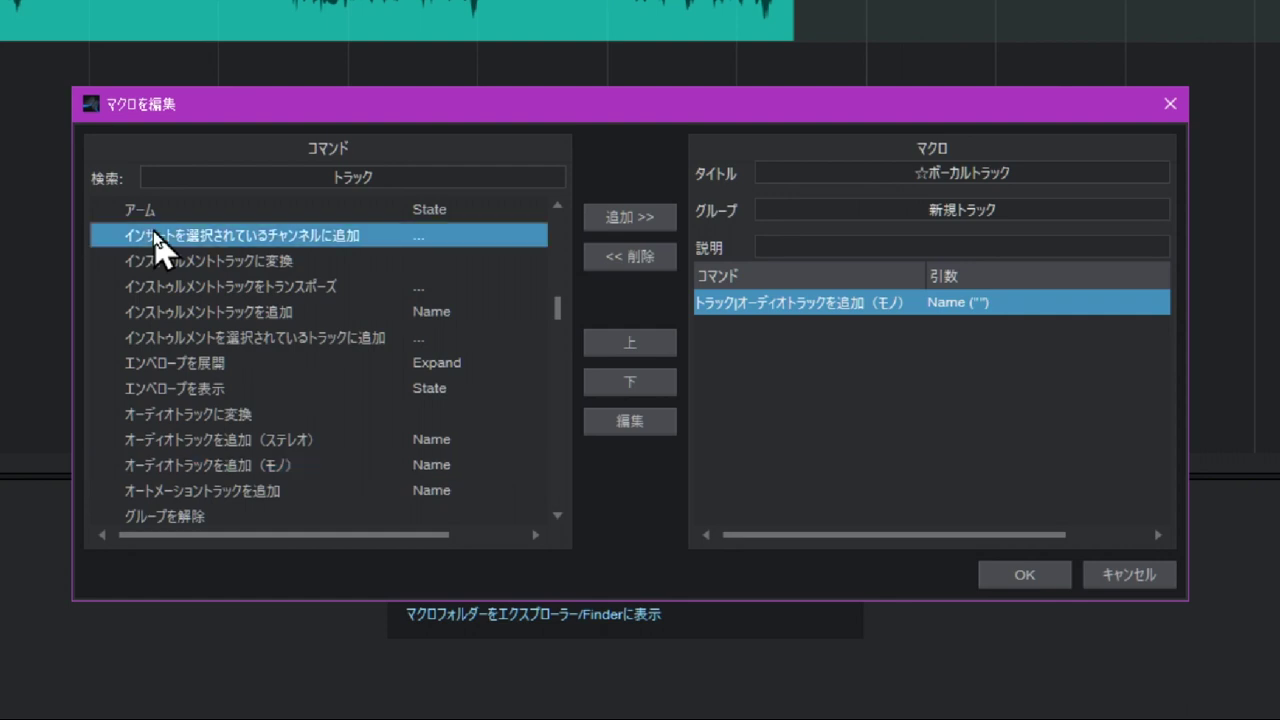
double_click(274, 245)
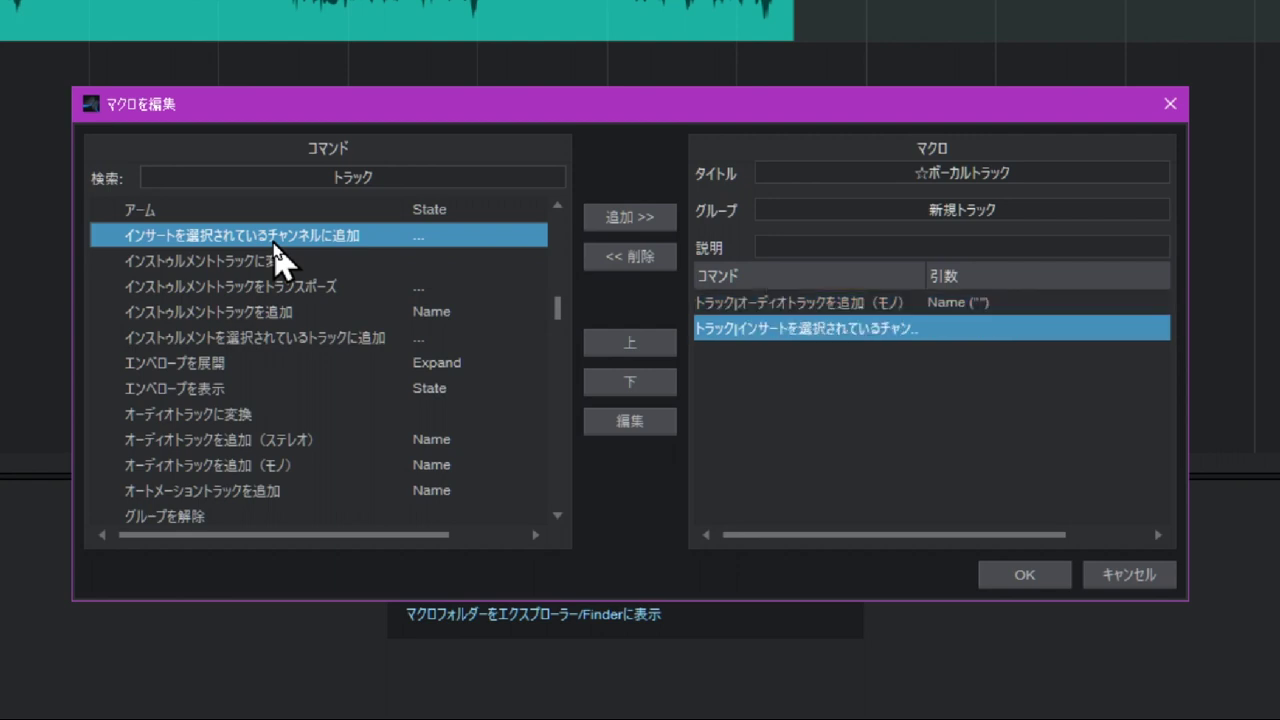
double_click(274, 245)
double_click(274, 245)
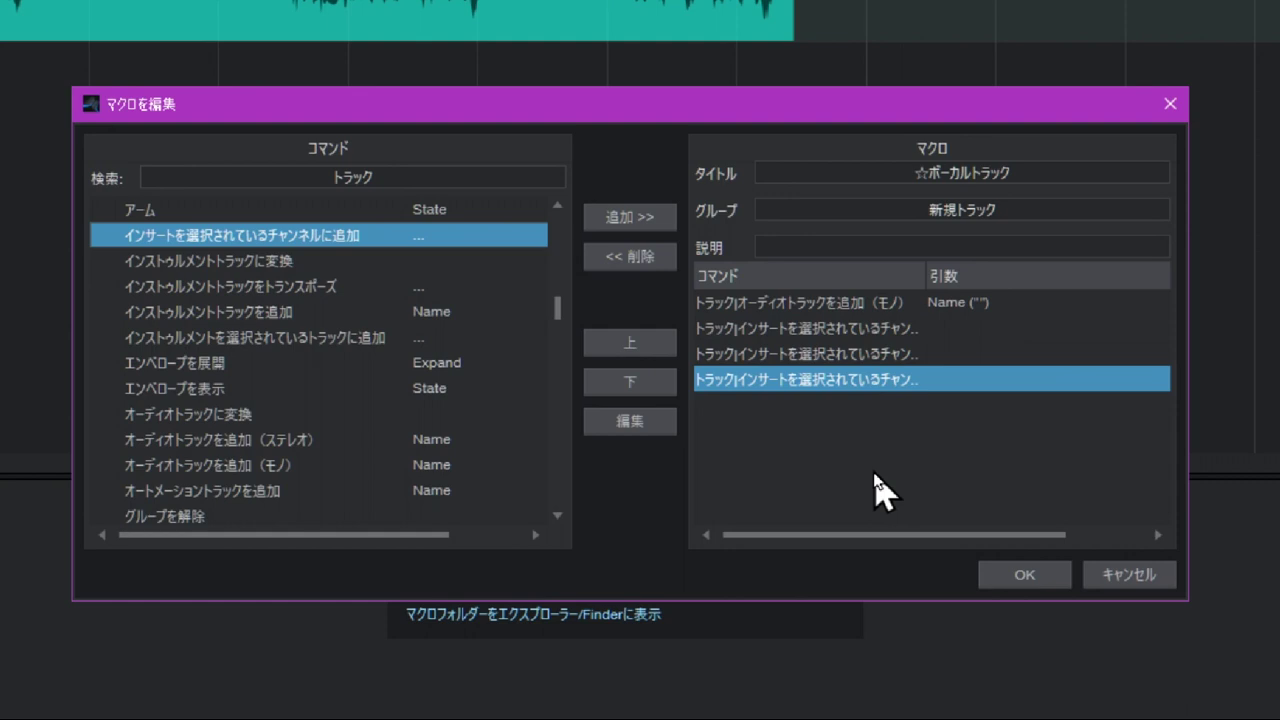
Configure the macro's first insert command to load the device RX 8 Voice De-noise without a preset.
left_click(865, 330)
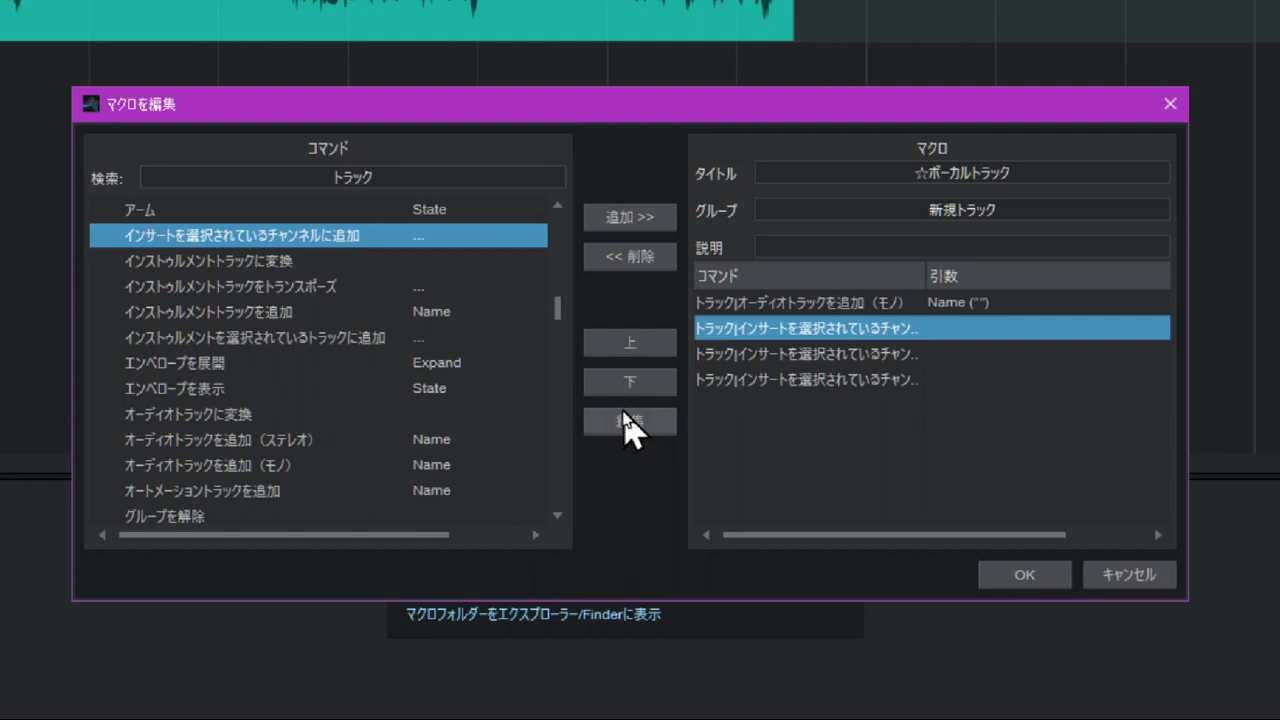
double_click(786, 333)
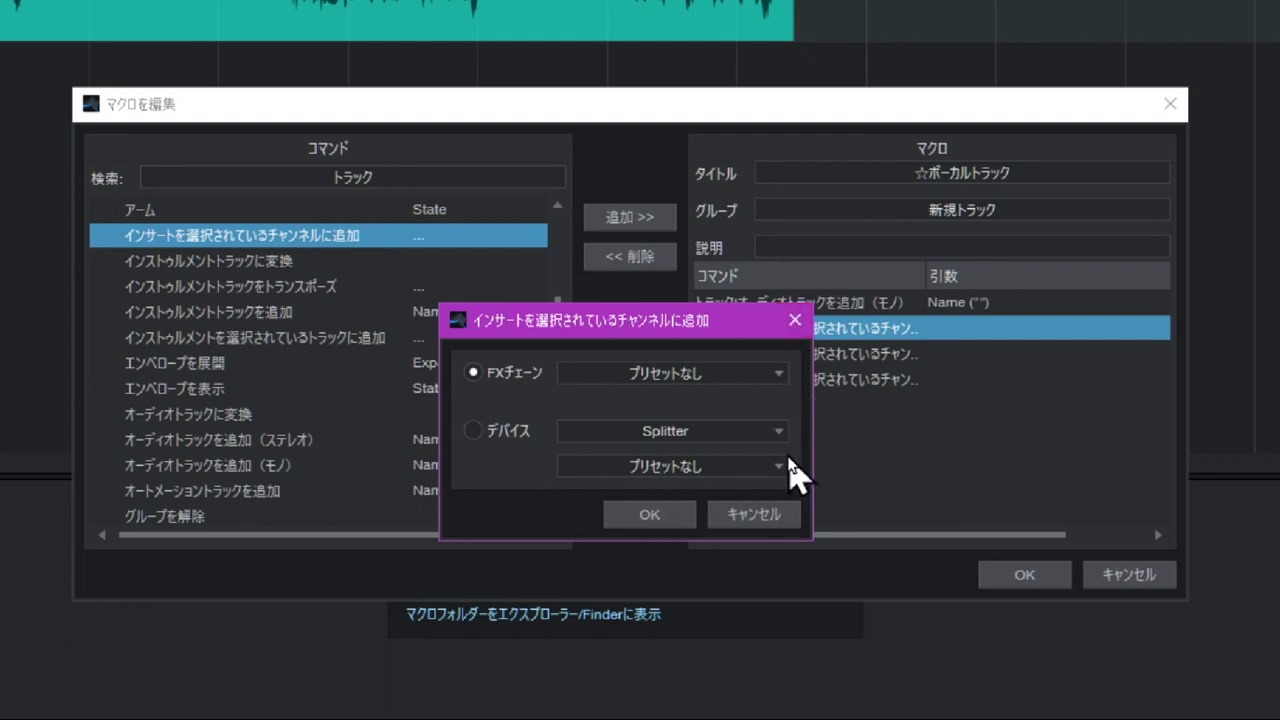
left_click(497, 428)
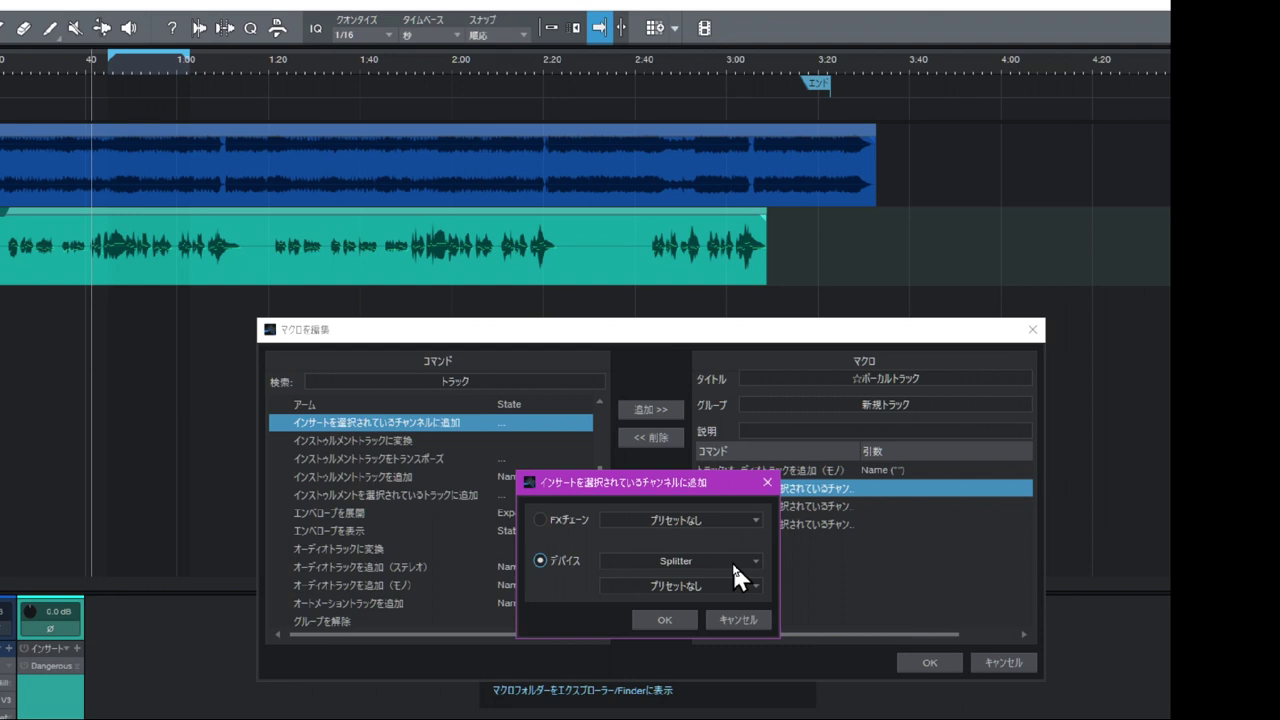
left_click(733, 563)
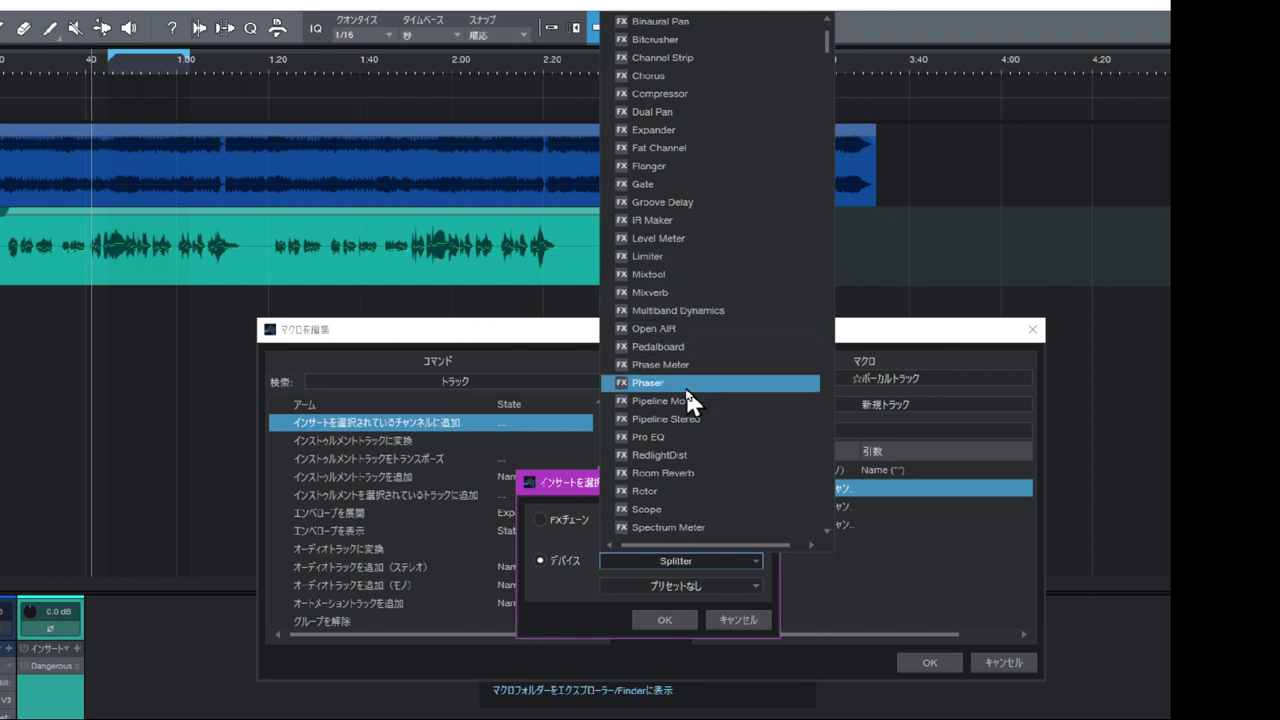
scroll(684, 385, "down", 2)
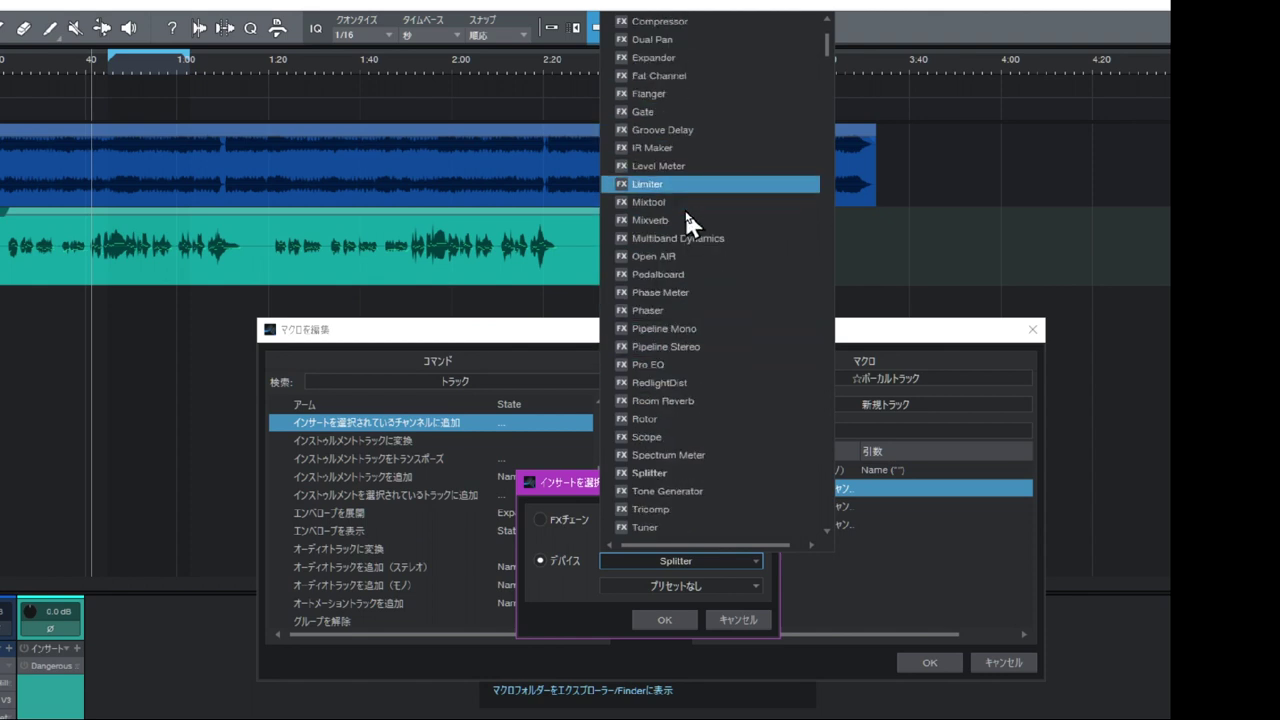
scroll(687, 220, "down", 3)
scroll(684, 207, "down", 1)
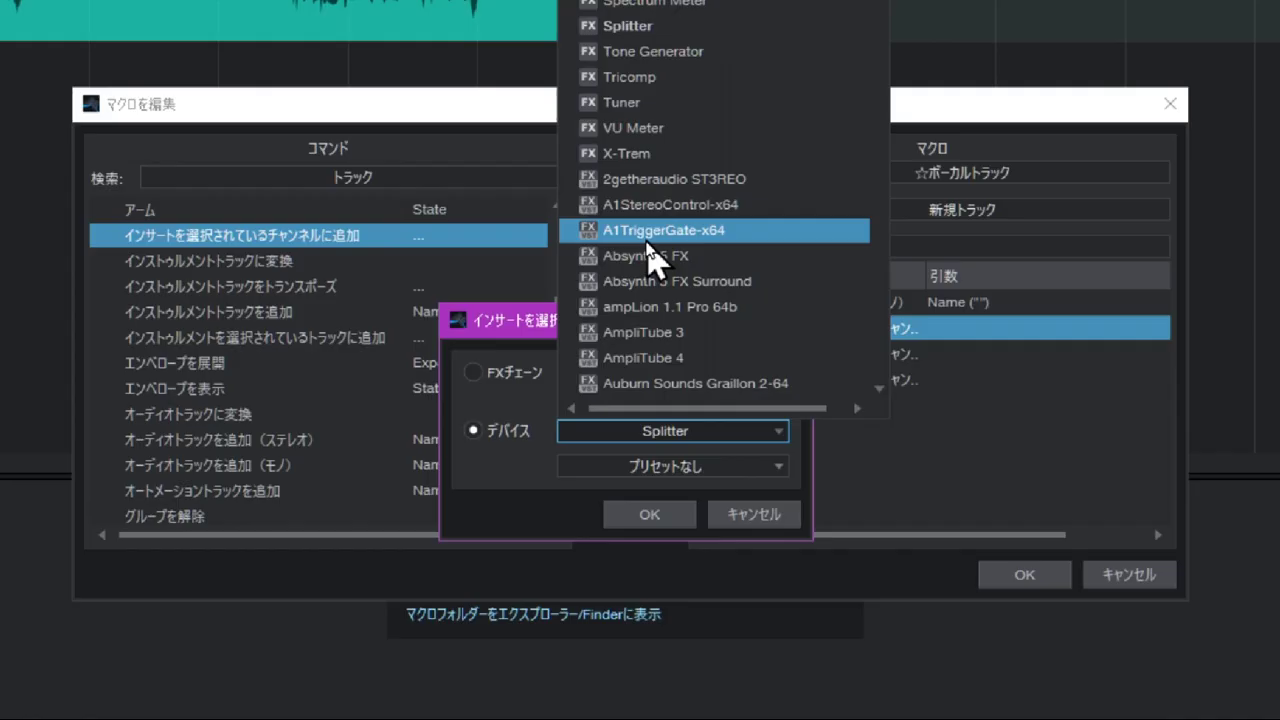
scroll(650, 258, "down", 1)
scroll(650, 258, "down", 3)
scroll(650, 258, "down", 6)
scroll(650, 258, "down", 1)
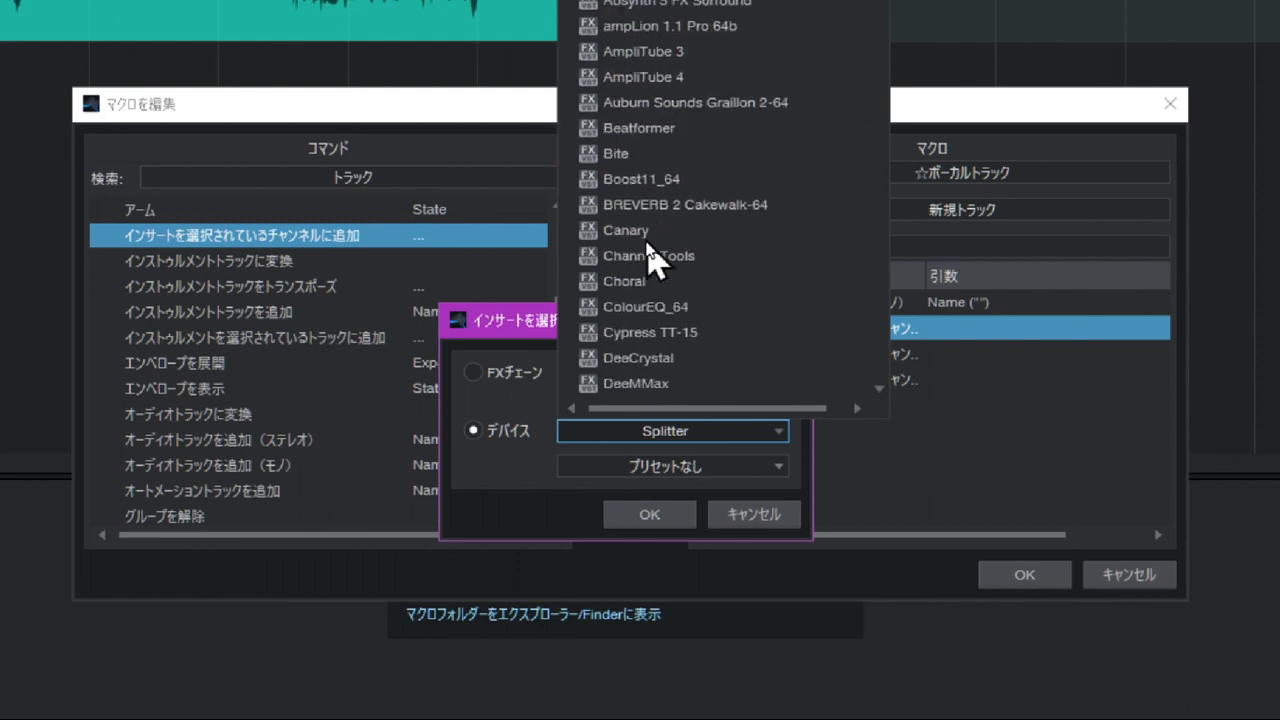
scroll(650, 258, "down", 3)
left_click_drag(879, 10, 878, 228)
scroll(720, 200, "down", 14)
scroll(660, 315, "down", 1)
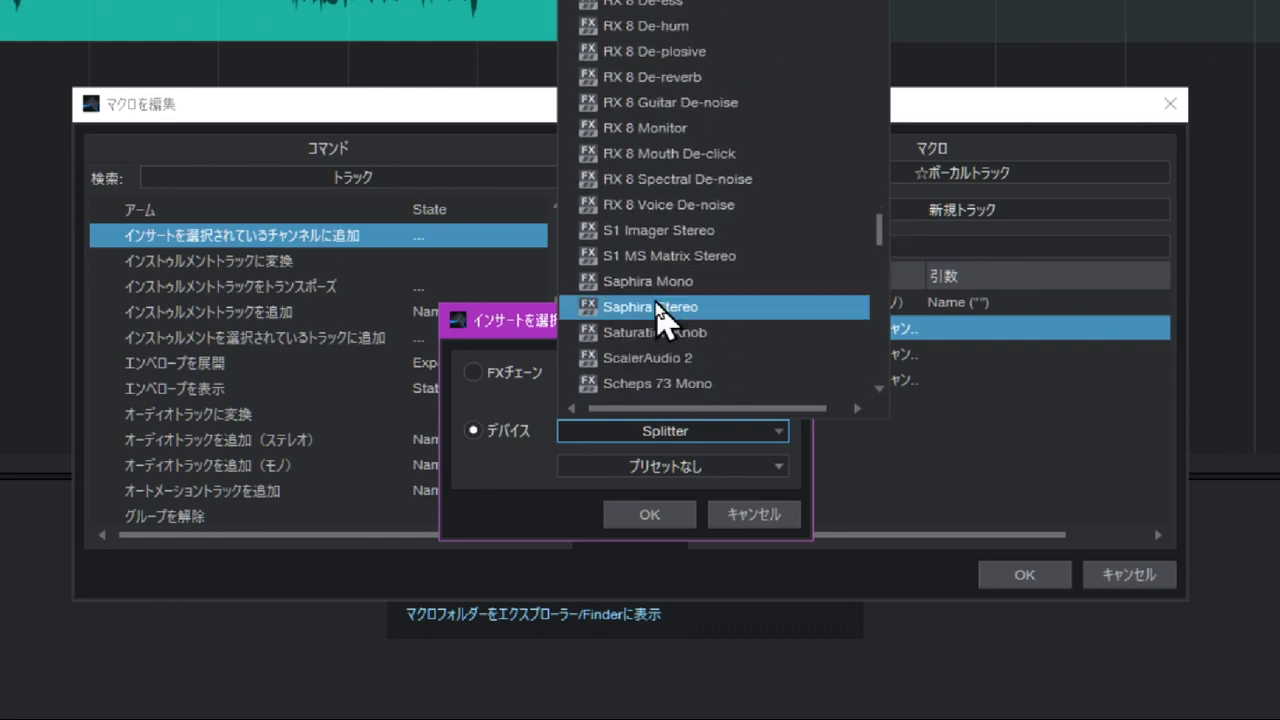
left_click(667, 205)
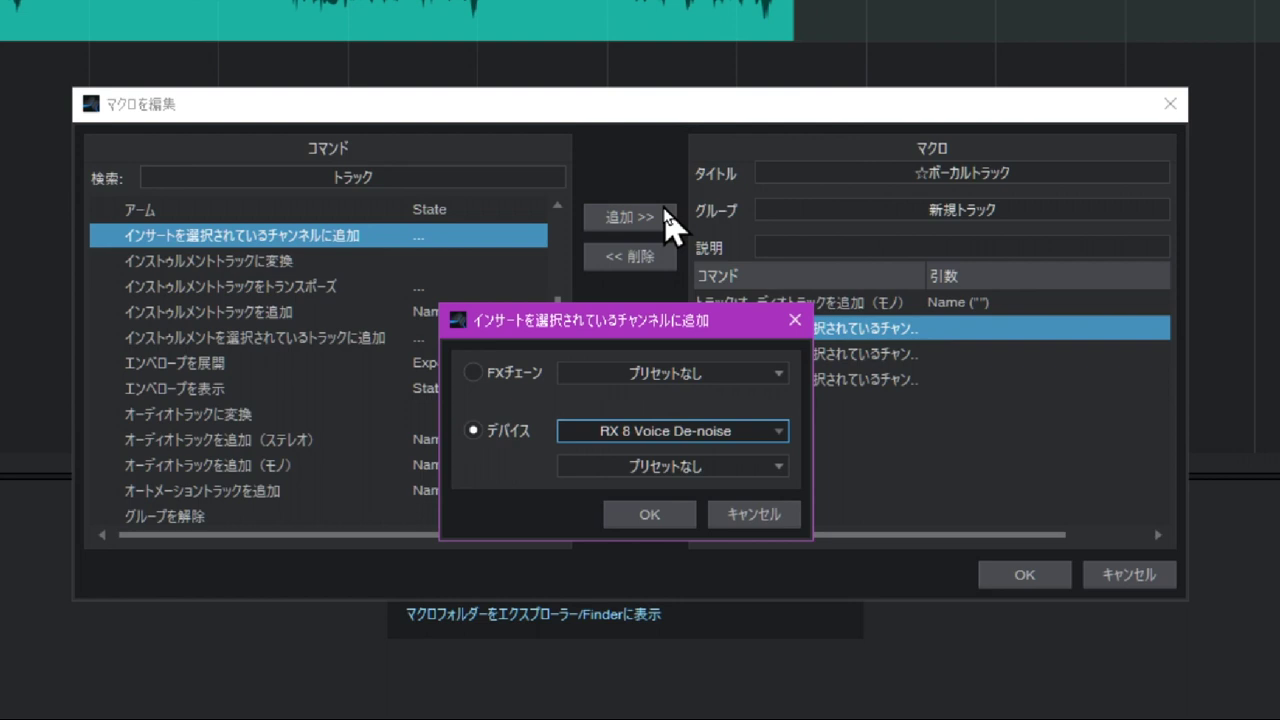
left_click(664, 518)
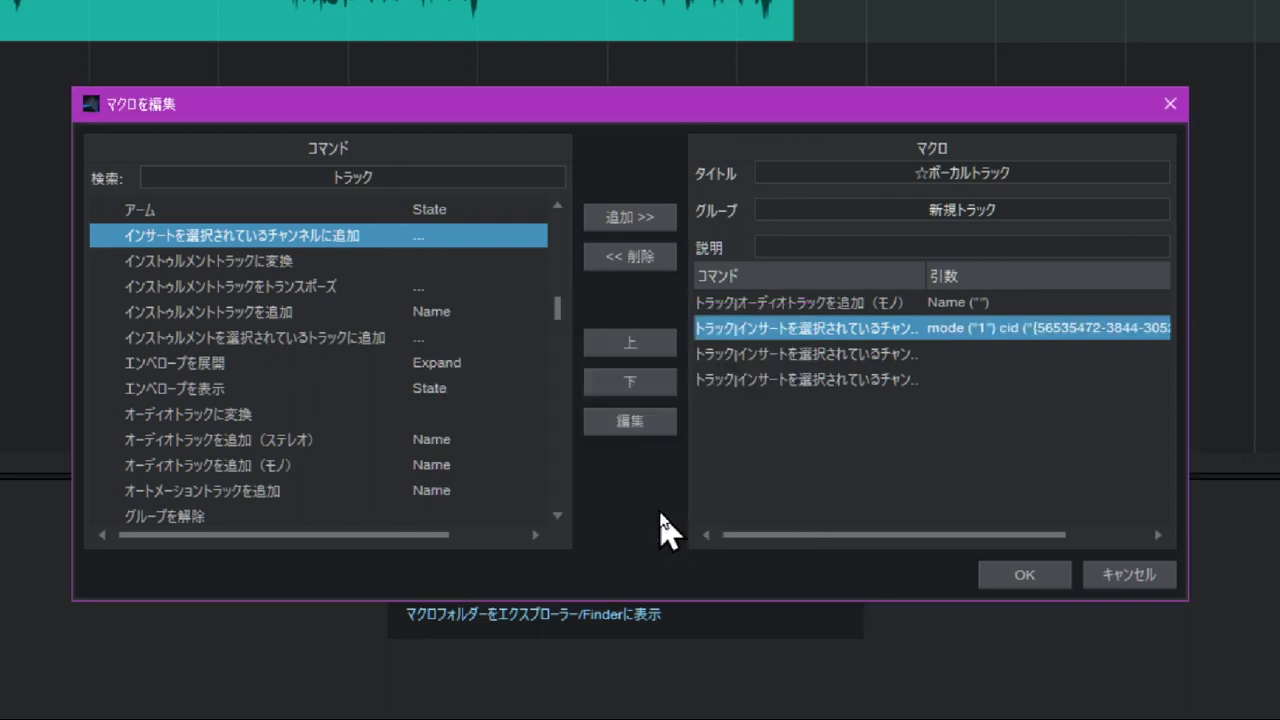
Choose Vocal Finalizer from the device list for the macro's second insert command, leaving the FX chain option selected.
left_click(829, 360)
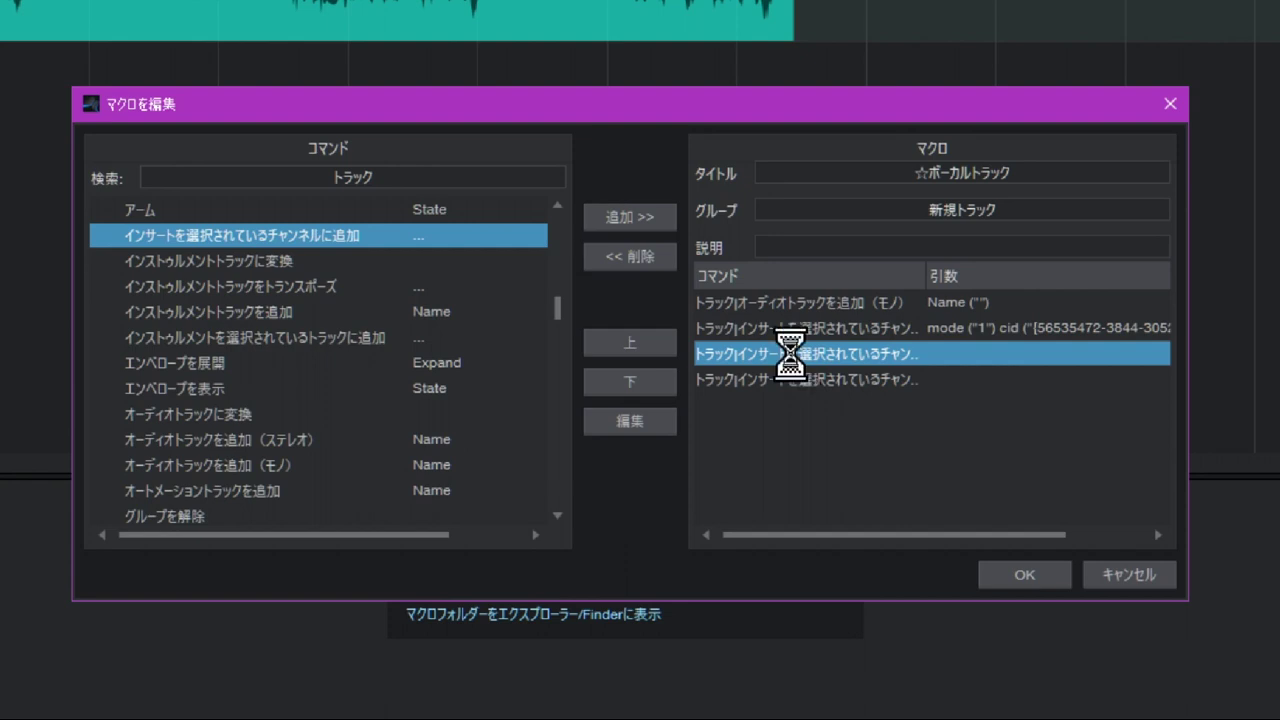
double_click(792, 356)
left_click(705, 431)
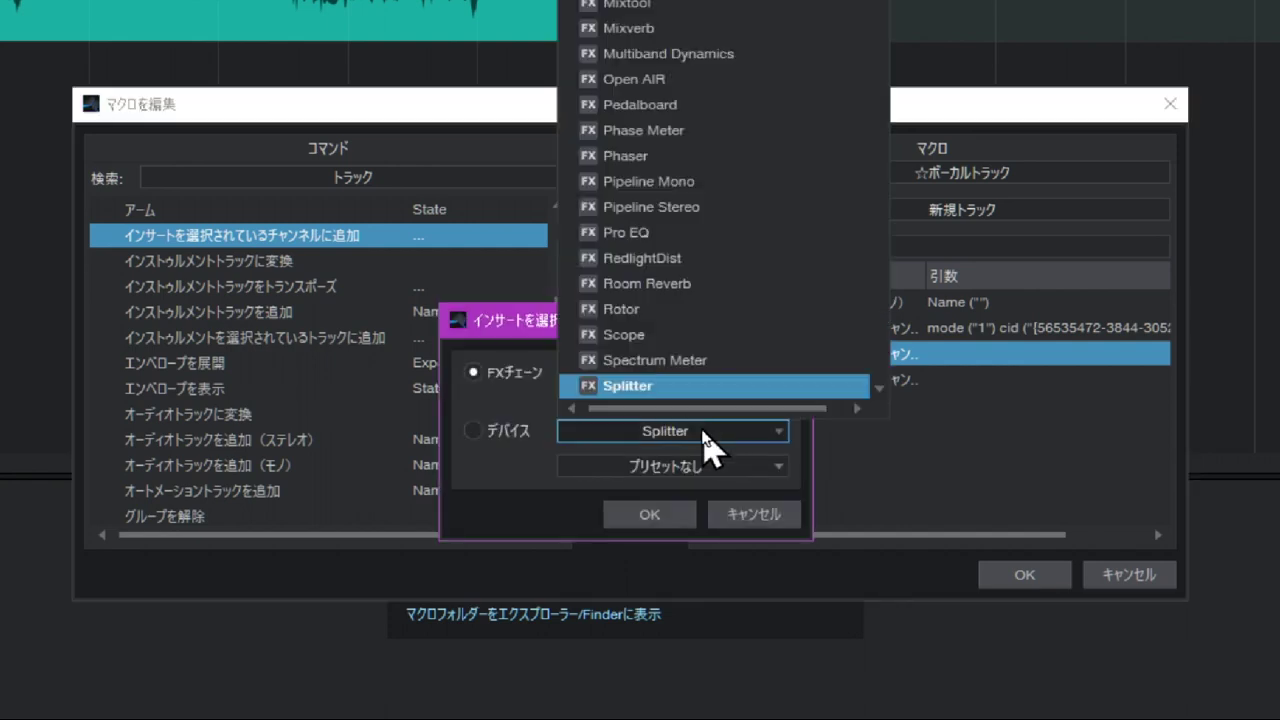
scroll(720, 168, "down", 2)
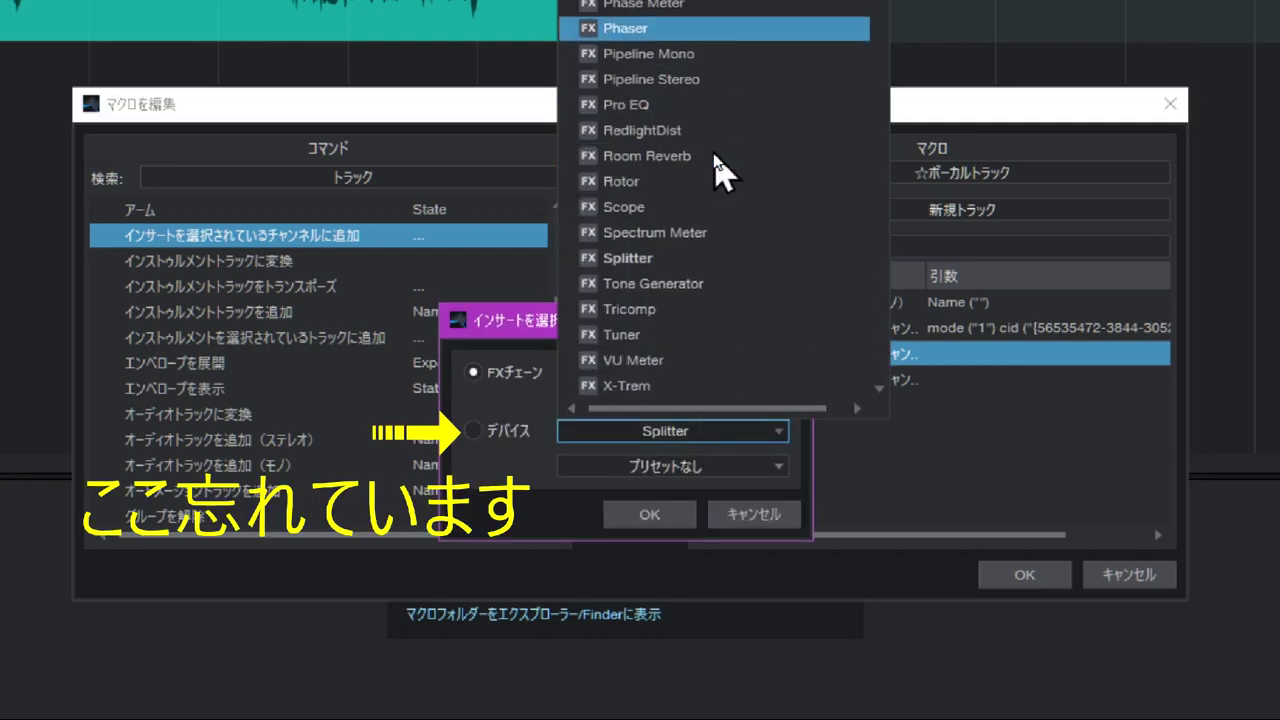
left_click_drag(880, 0, 884, 423)
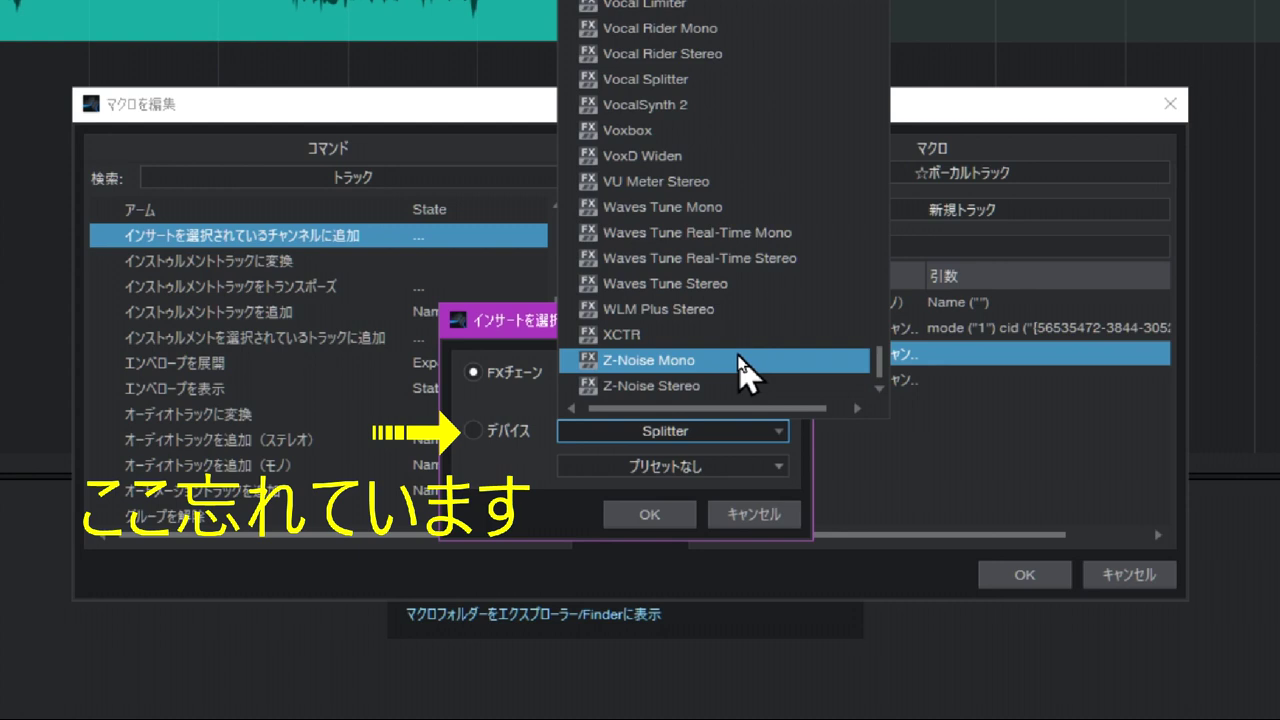
left_click(705, 2)
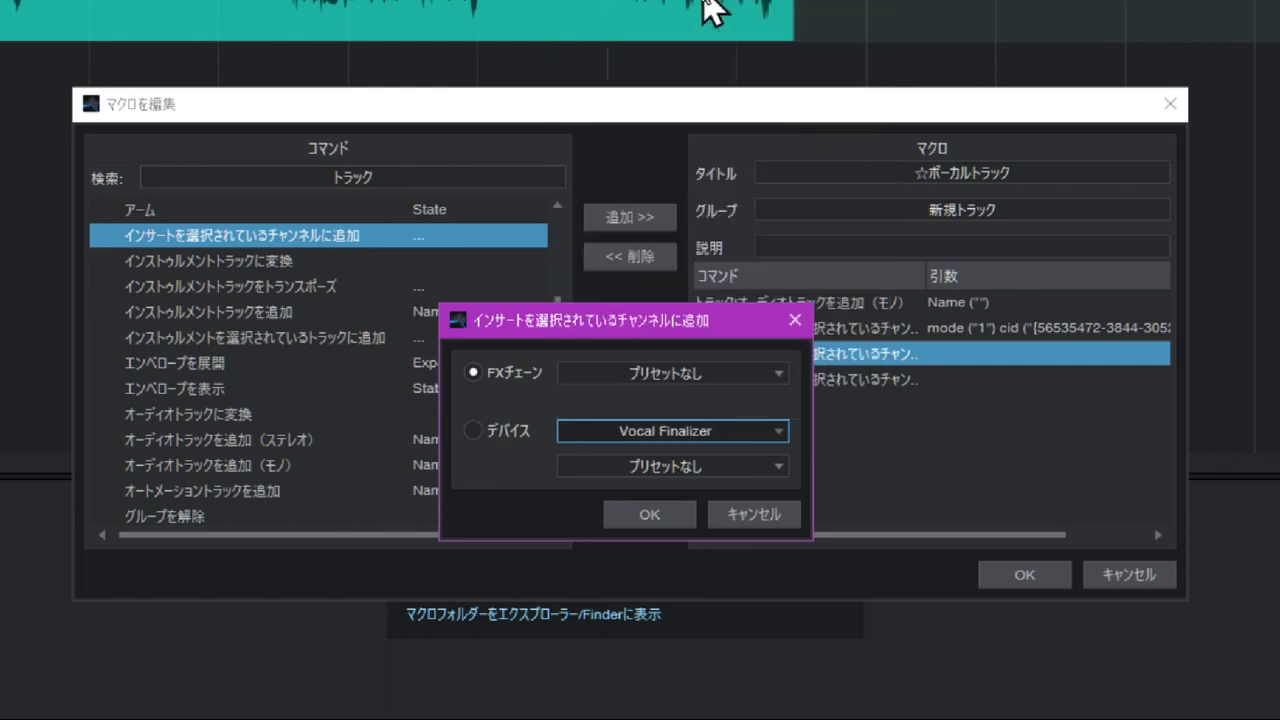
left_click(655, 515)
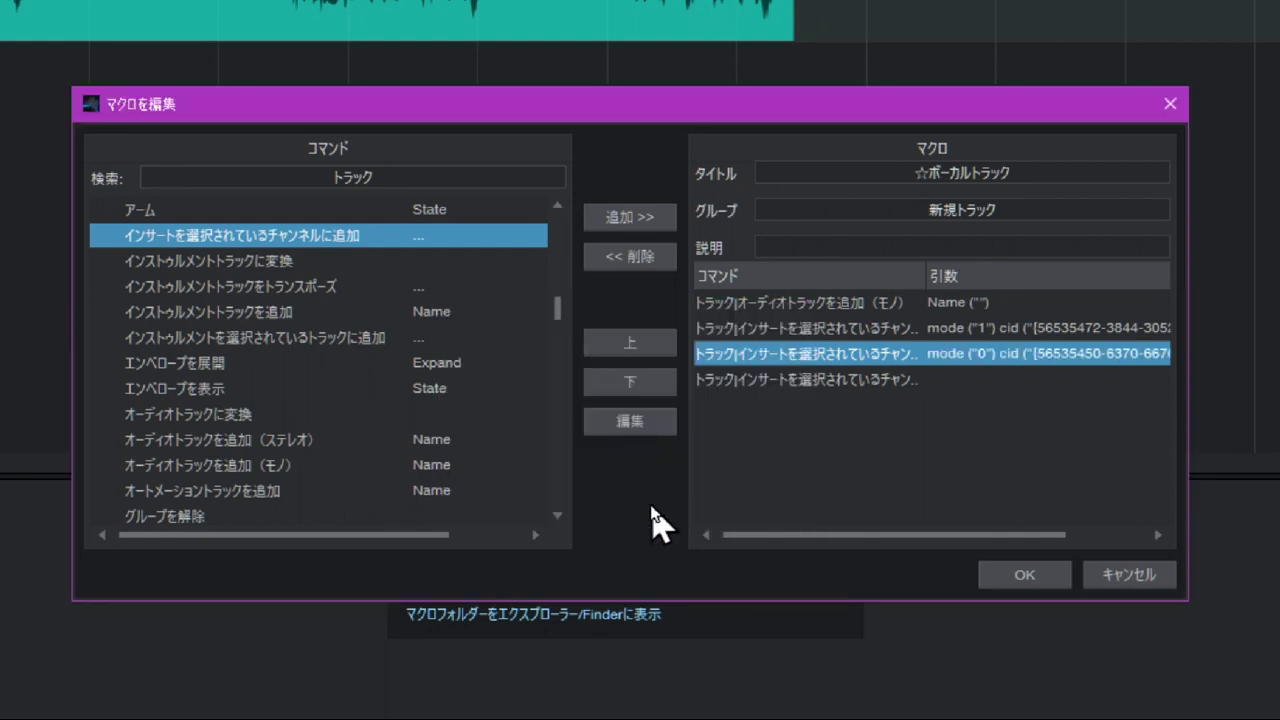
Choose bx_digital V3 mix with the preset 24 Vocals Female for the third insert command, leaving the FX chain option selected.
left_click(806, 386)
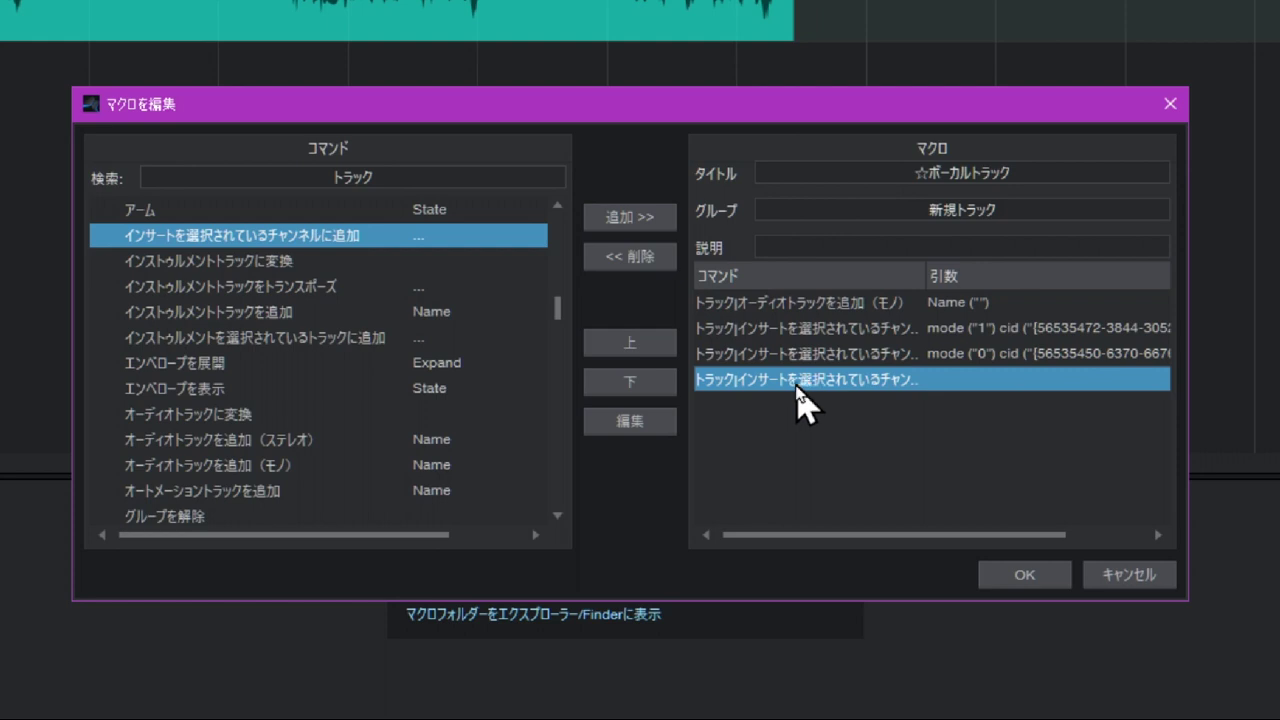
double_click(812, 390)
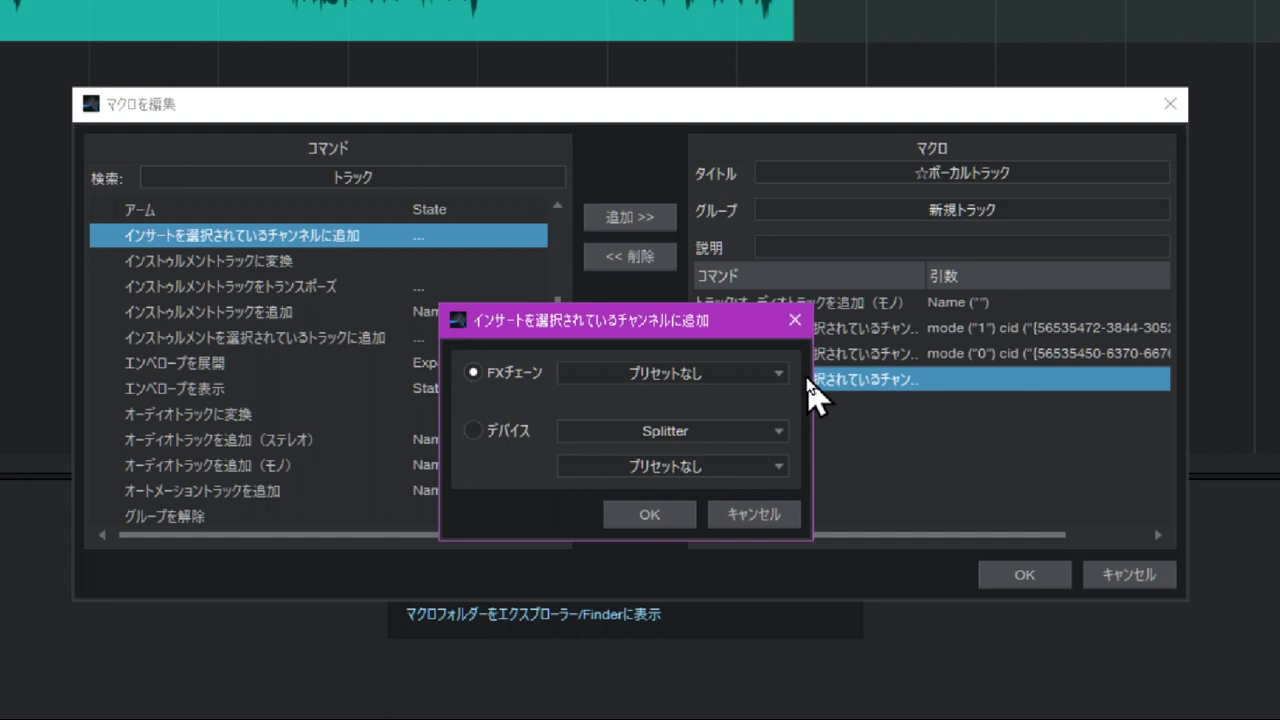
left_click(776, 433)
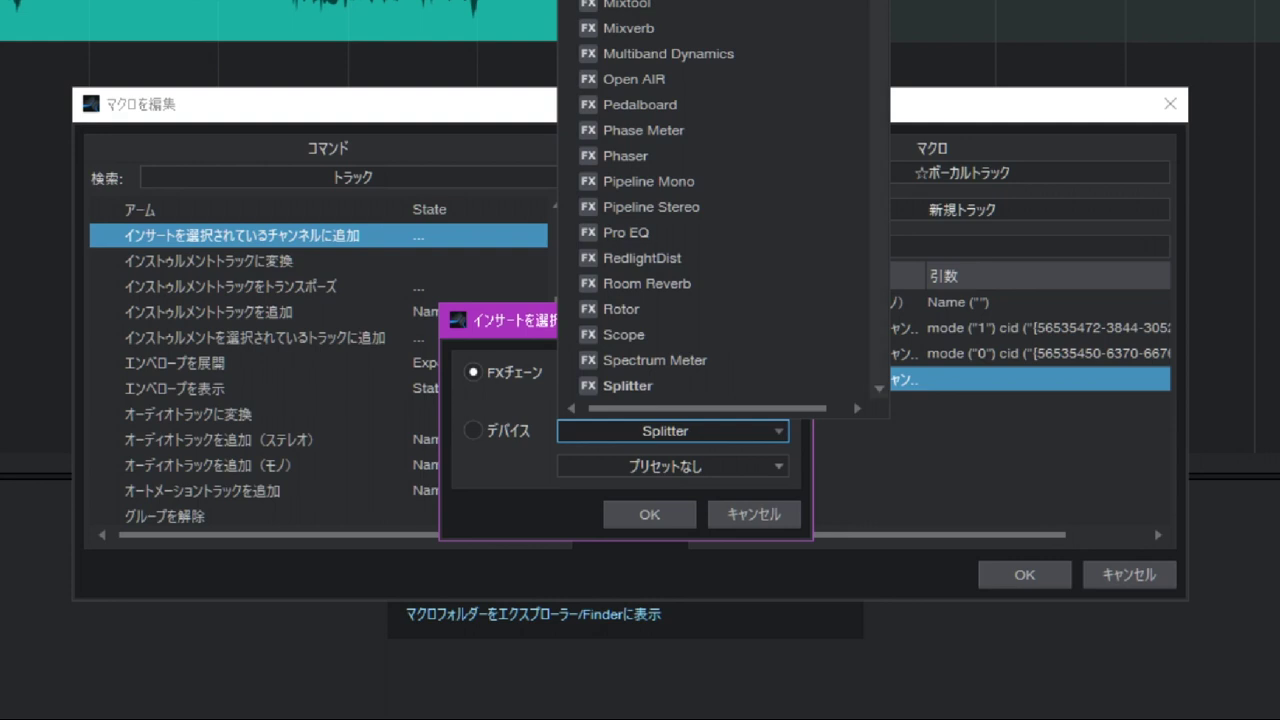
left_click_drag(878, 0, 879, 0)
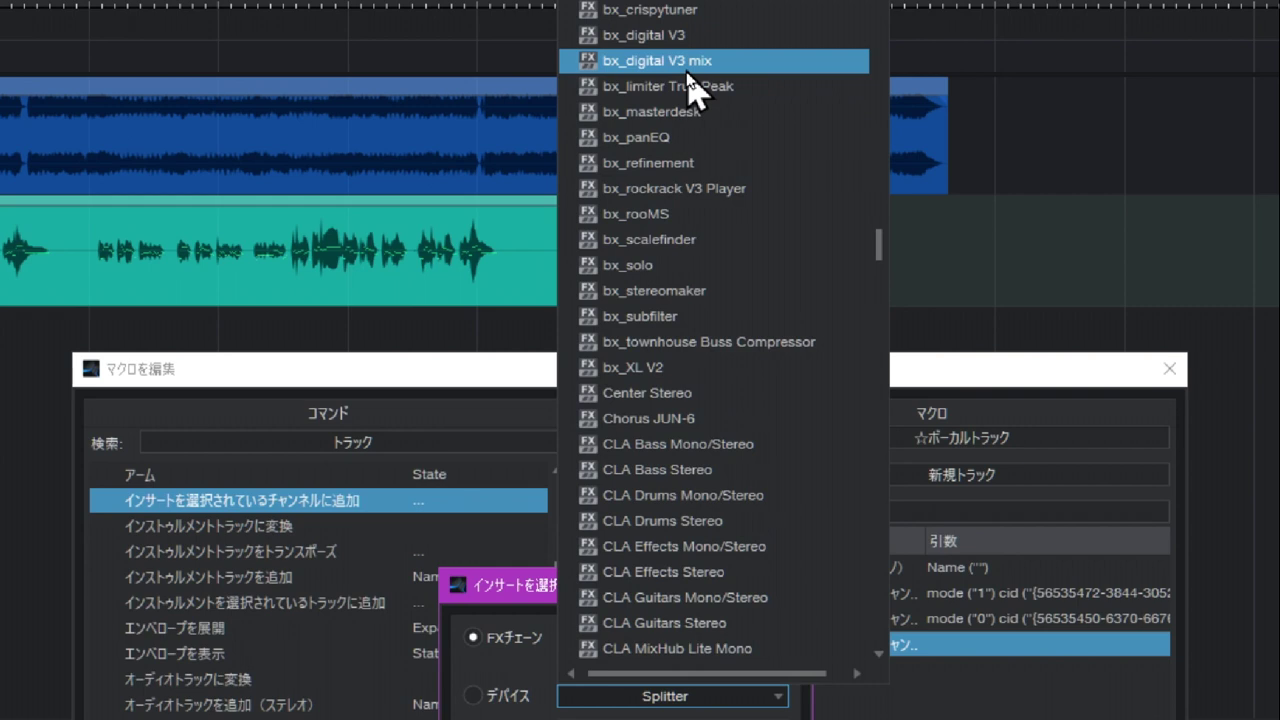
left_click(677, 64)
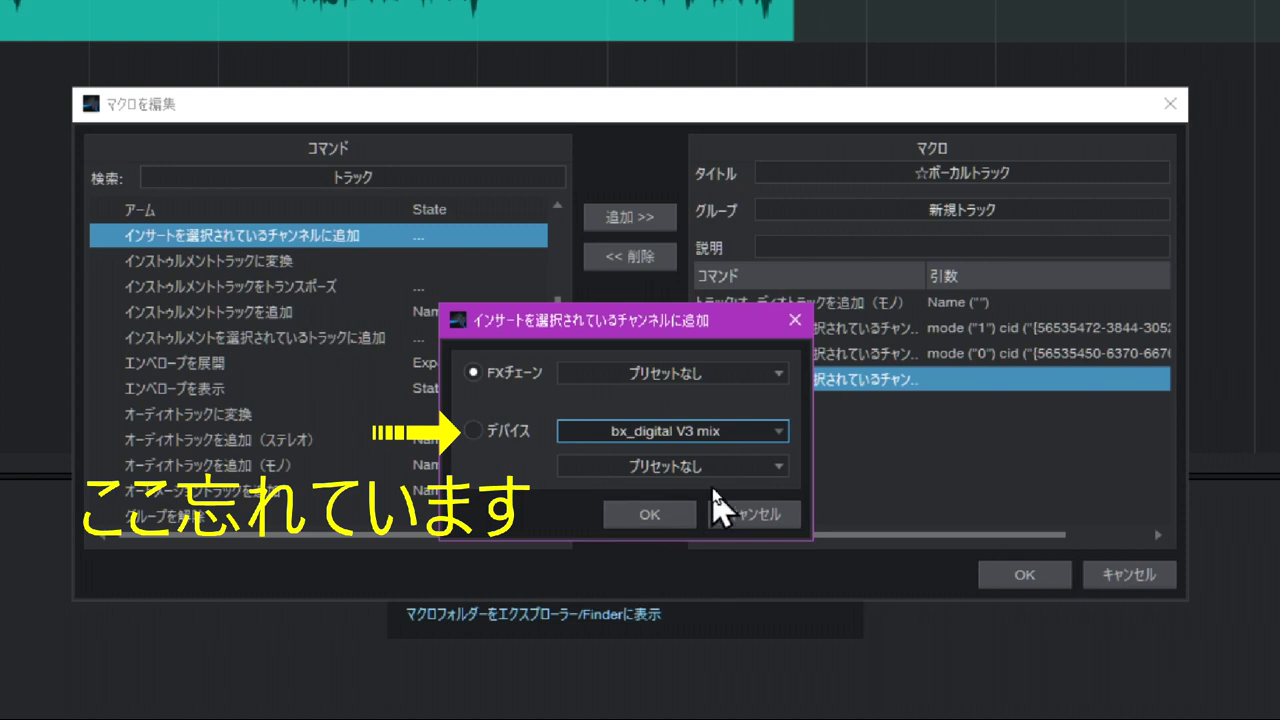
left_click(772, 466)
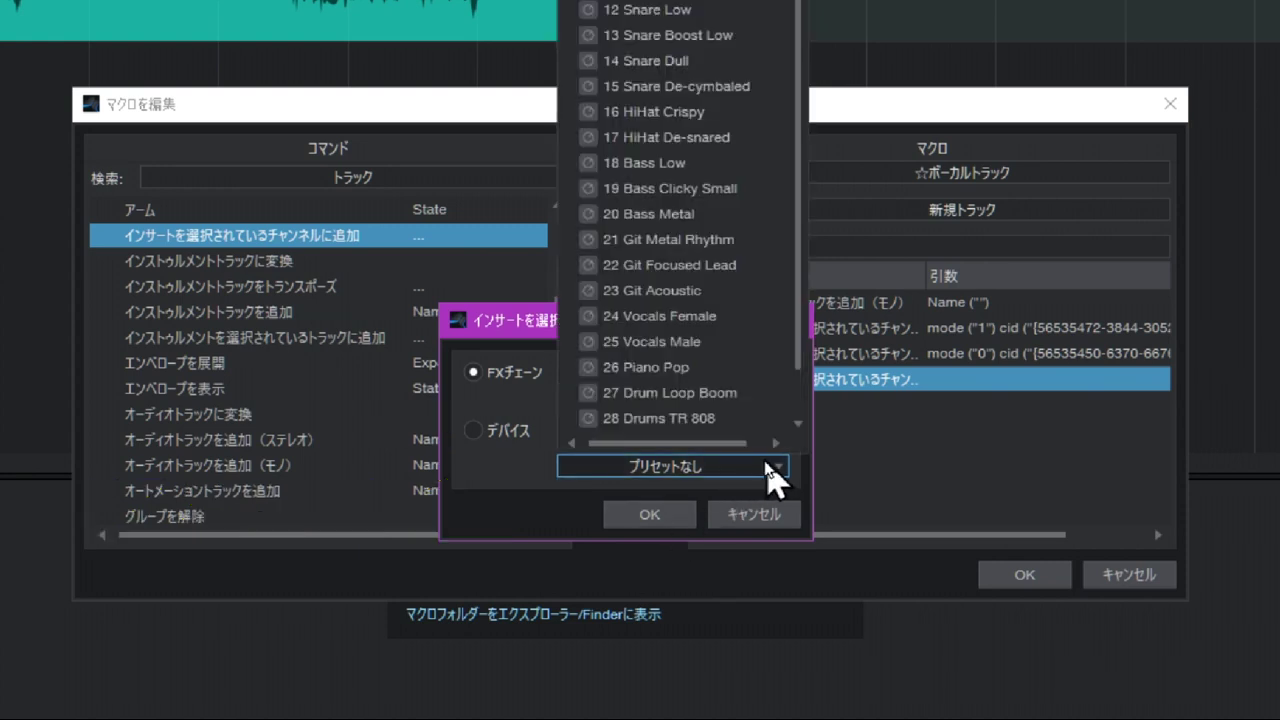
scroll(697, 408, "down", 1)
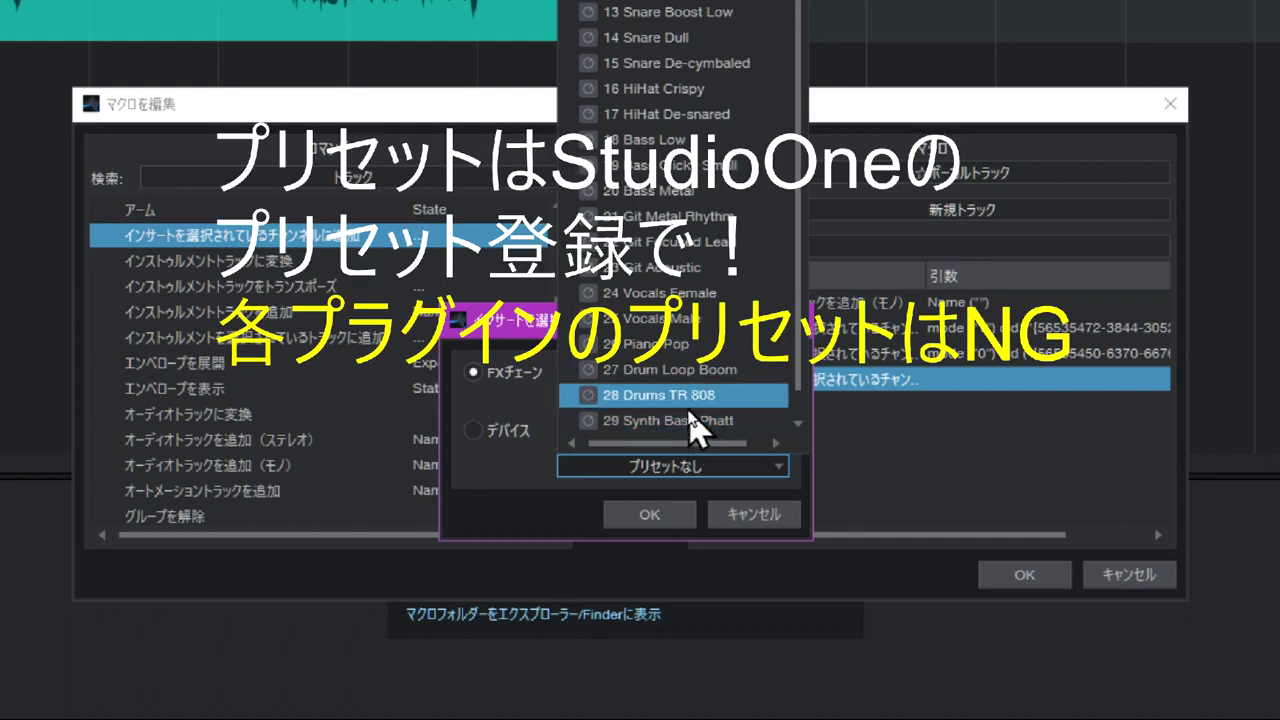
left_click(705, 293)
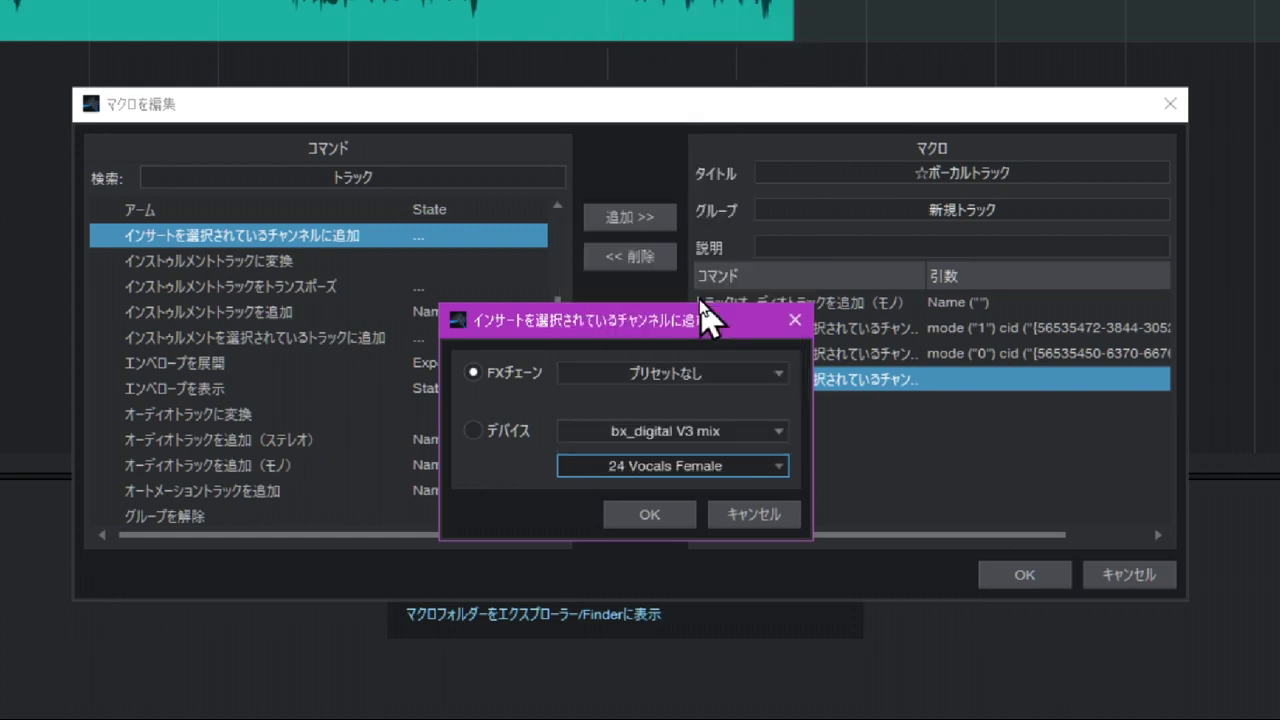
left_click(650, 515)
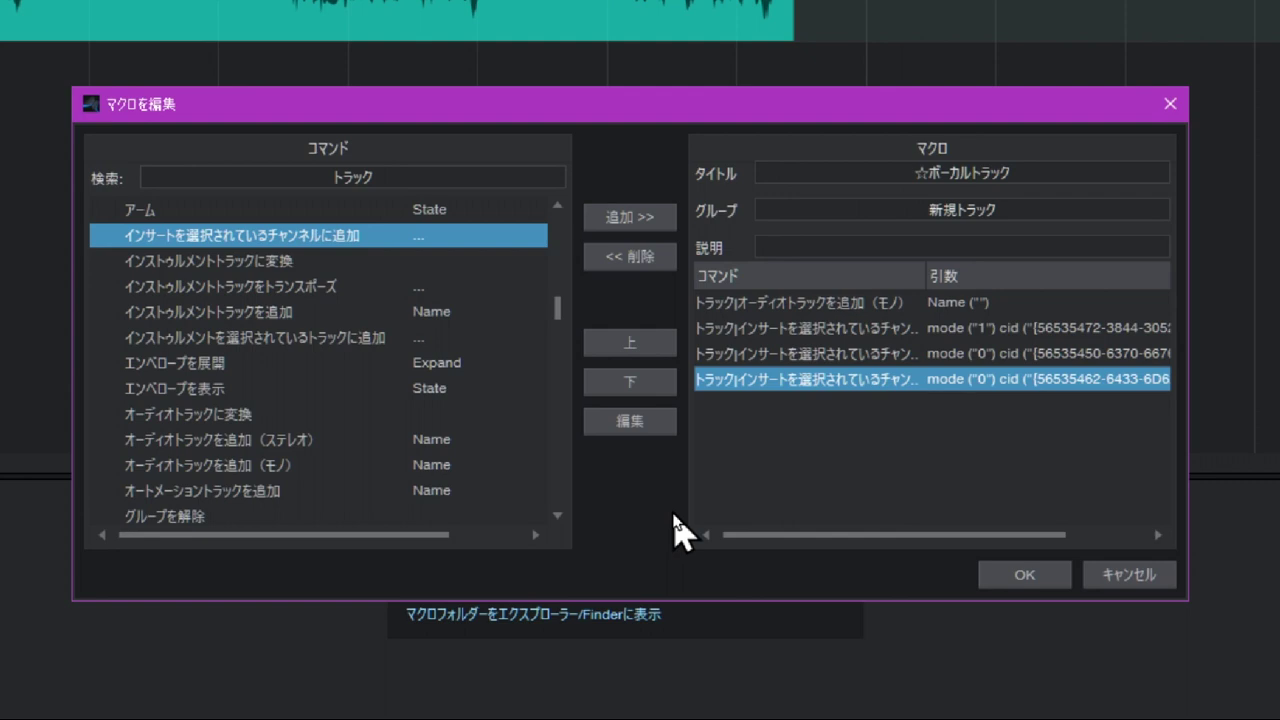
Save the macro and move from the macro organizer to the keyboard shortcut settings.
left_click(1037, 578)
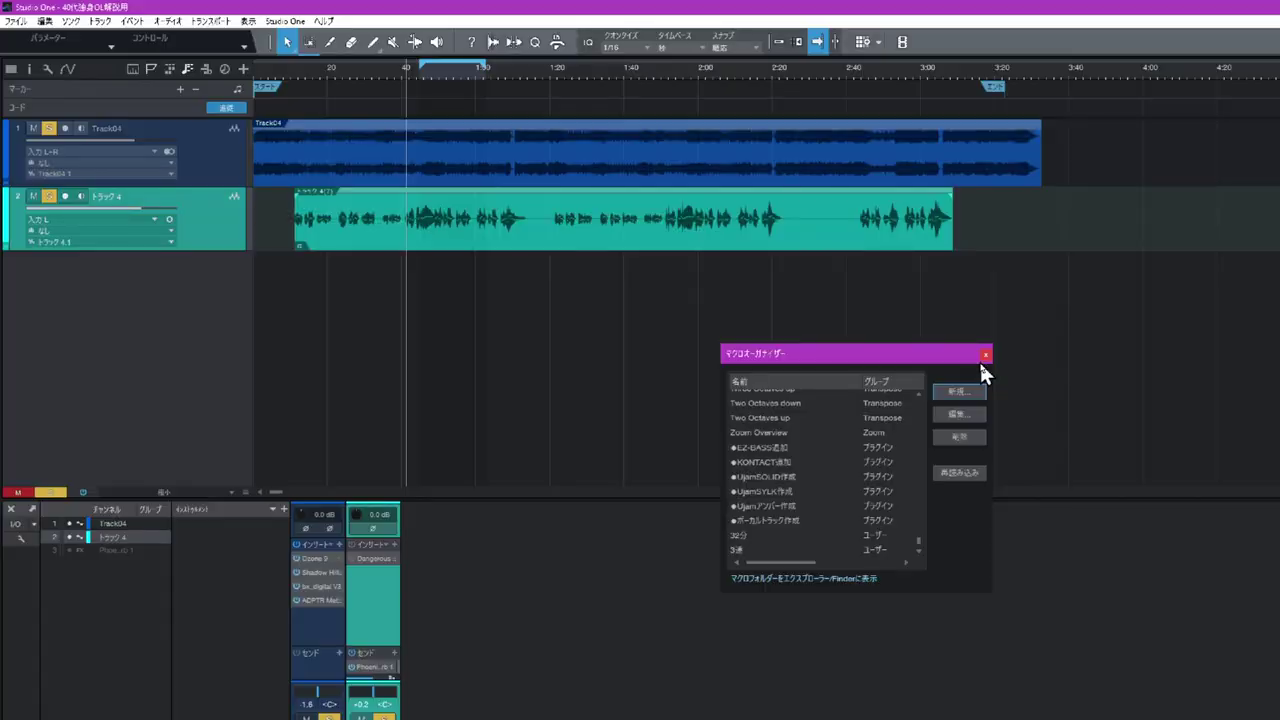
left_click(986, 356)
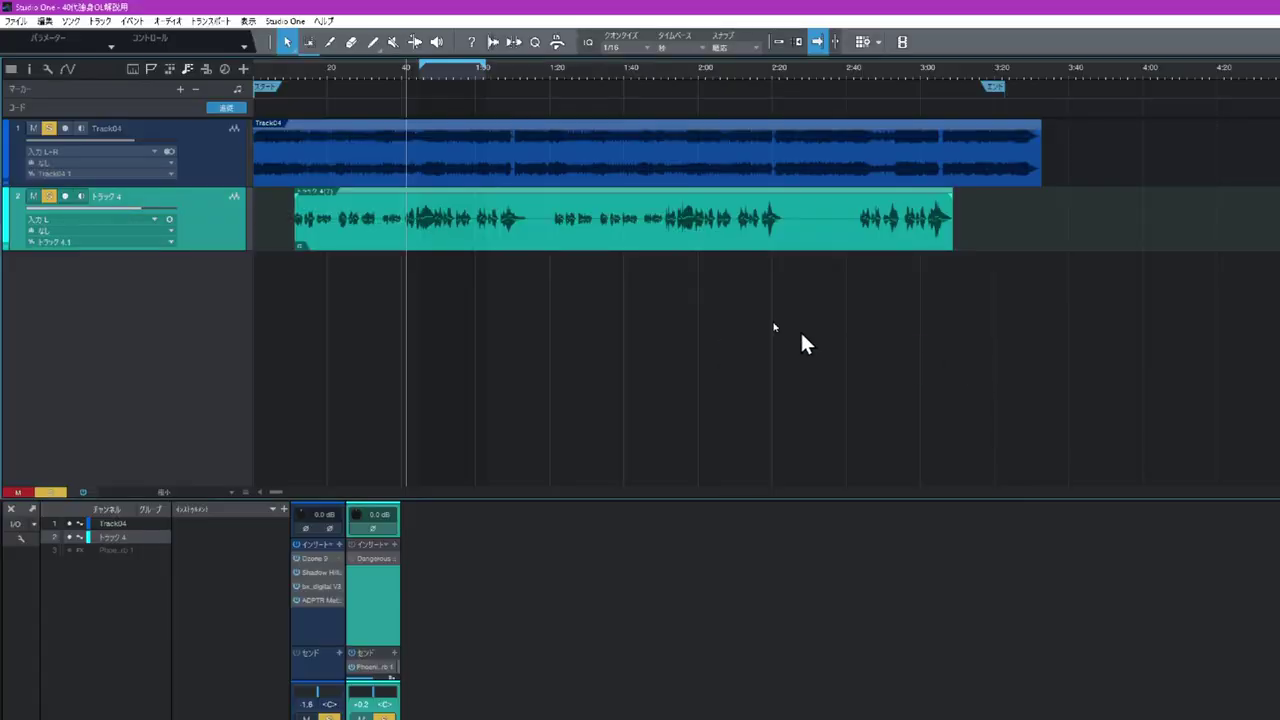
left_click(285, 21)
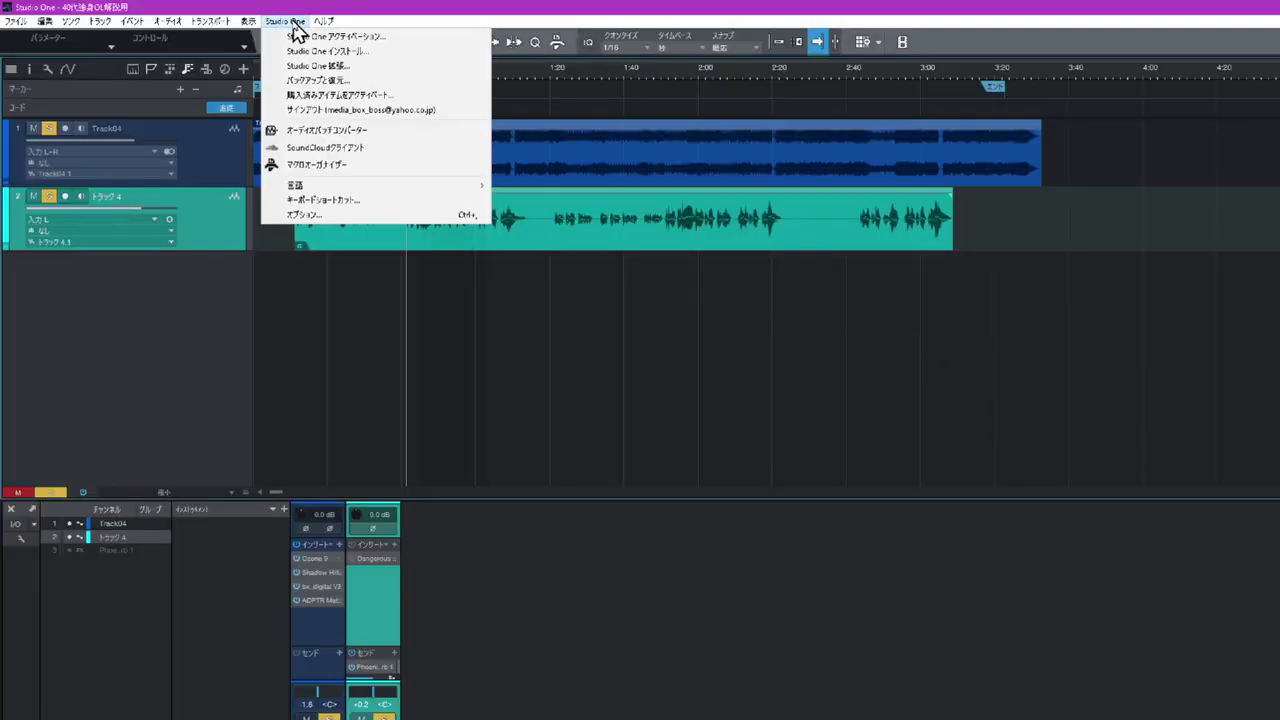
left_click(310, 202)
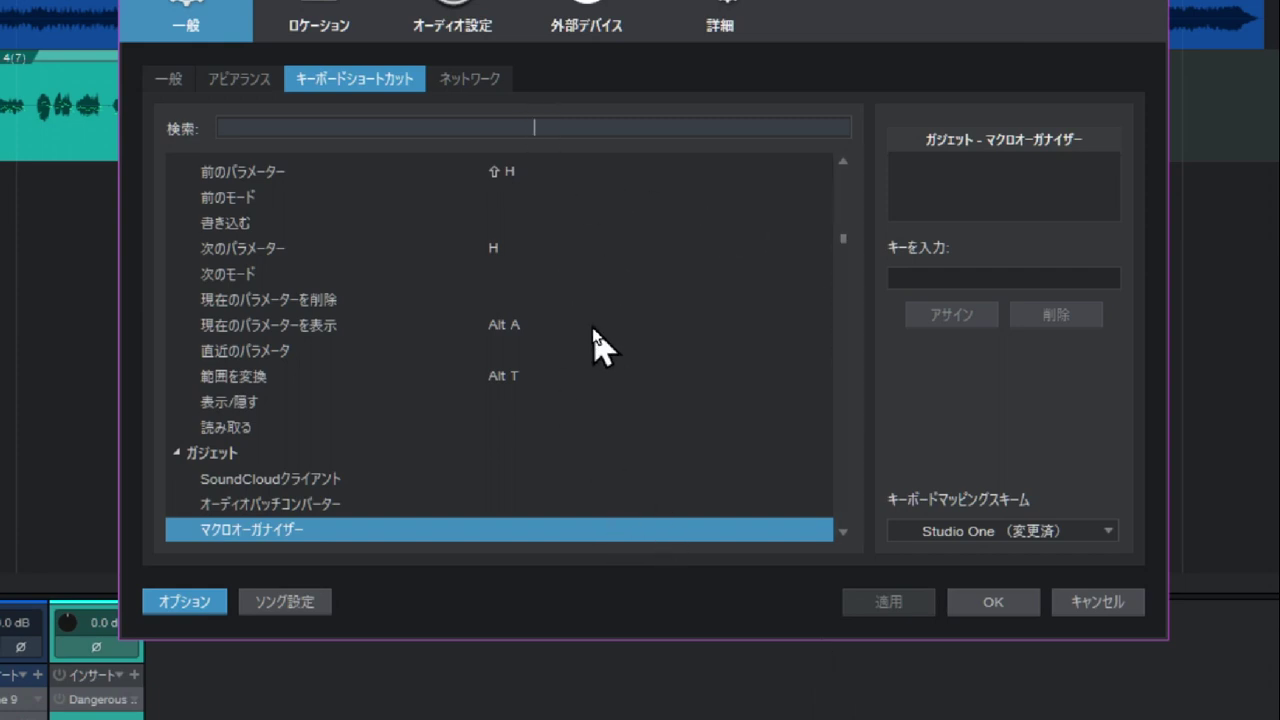
type("ho")
type("shi")
key("space")
key("Return")
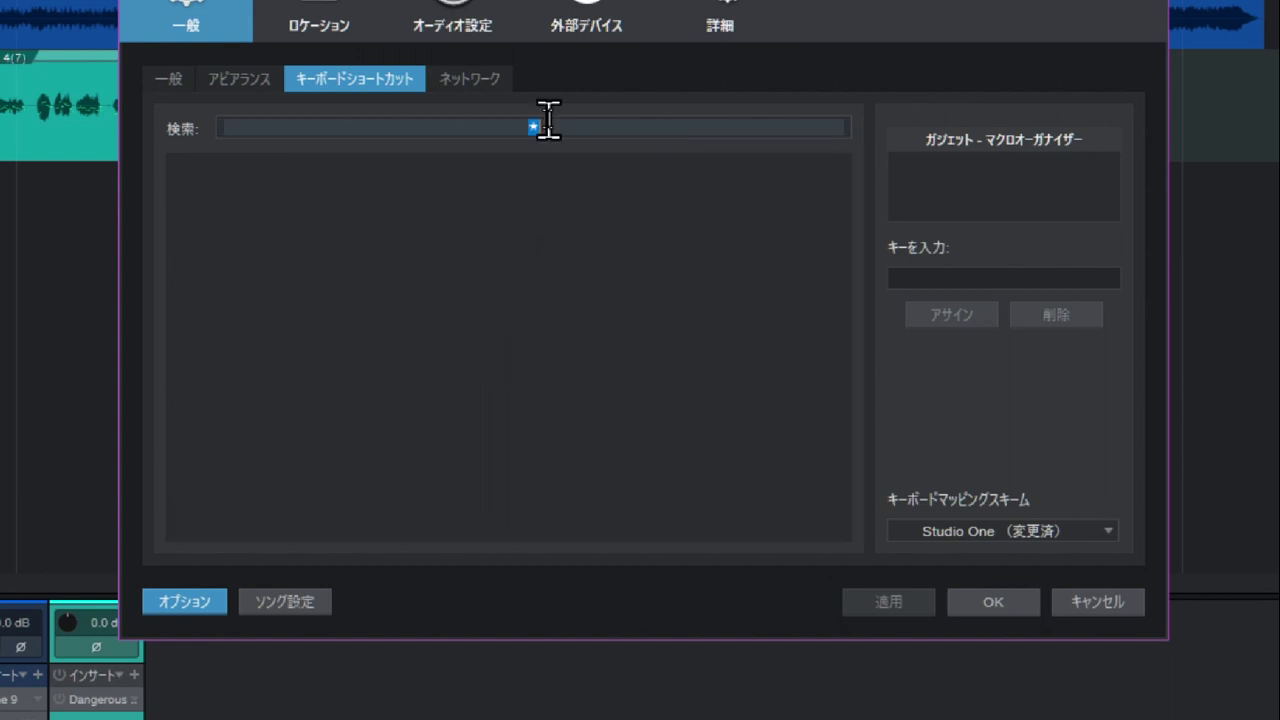
Search the keyboard shortcut commands for the symbol ☆.
type("hoshi")
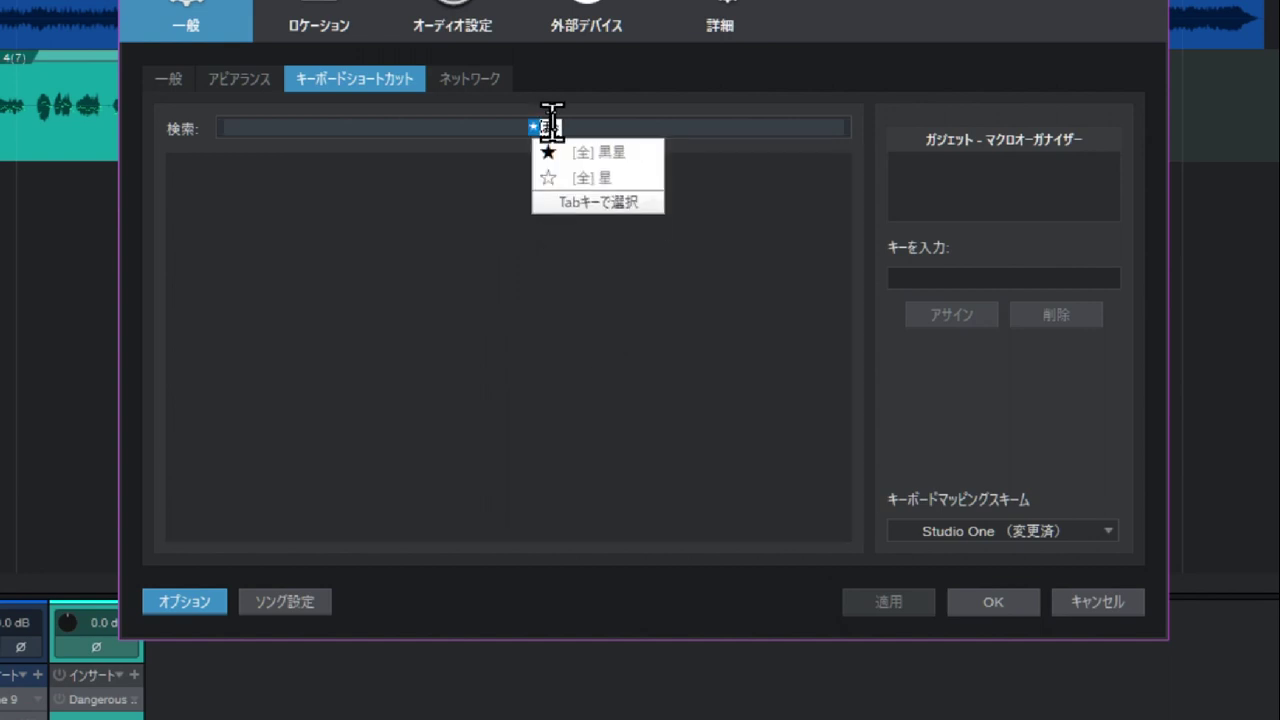
key("space")
key("space")
key("Return")
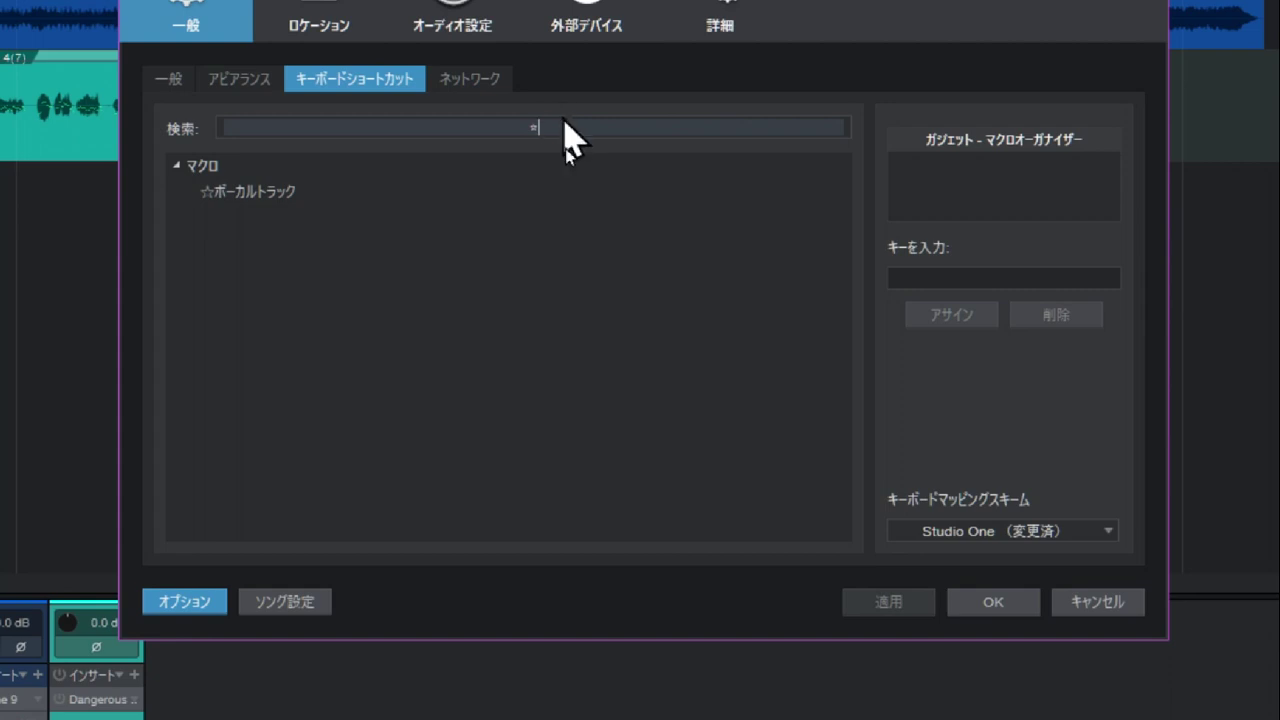
Assign the shortcut Shift+Alt+F to the ☆ボーカルトラック macro and accept the options.
left_click(268, 194)
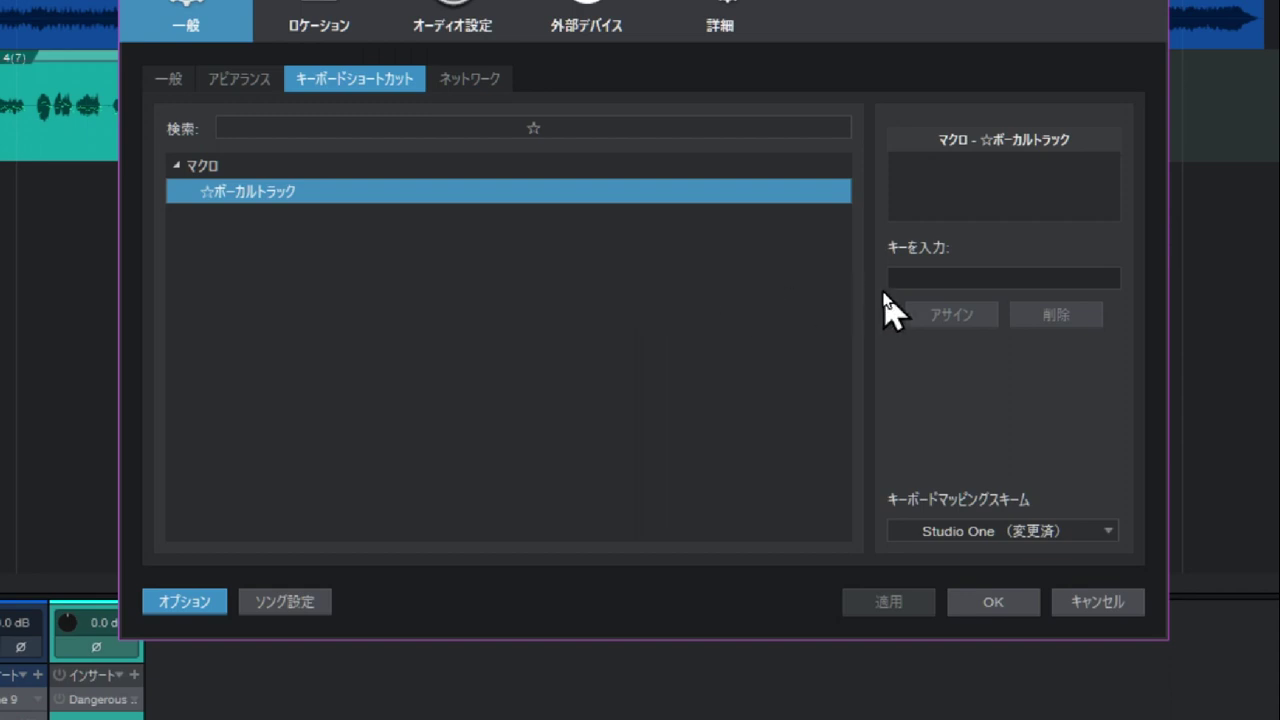
left_click(930, 277)
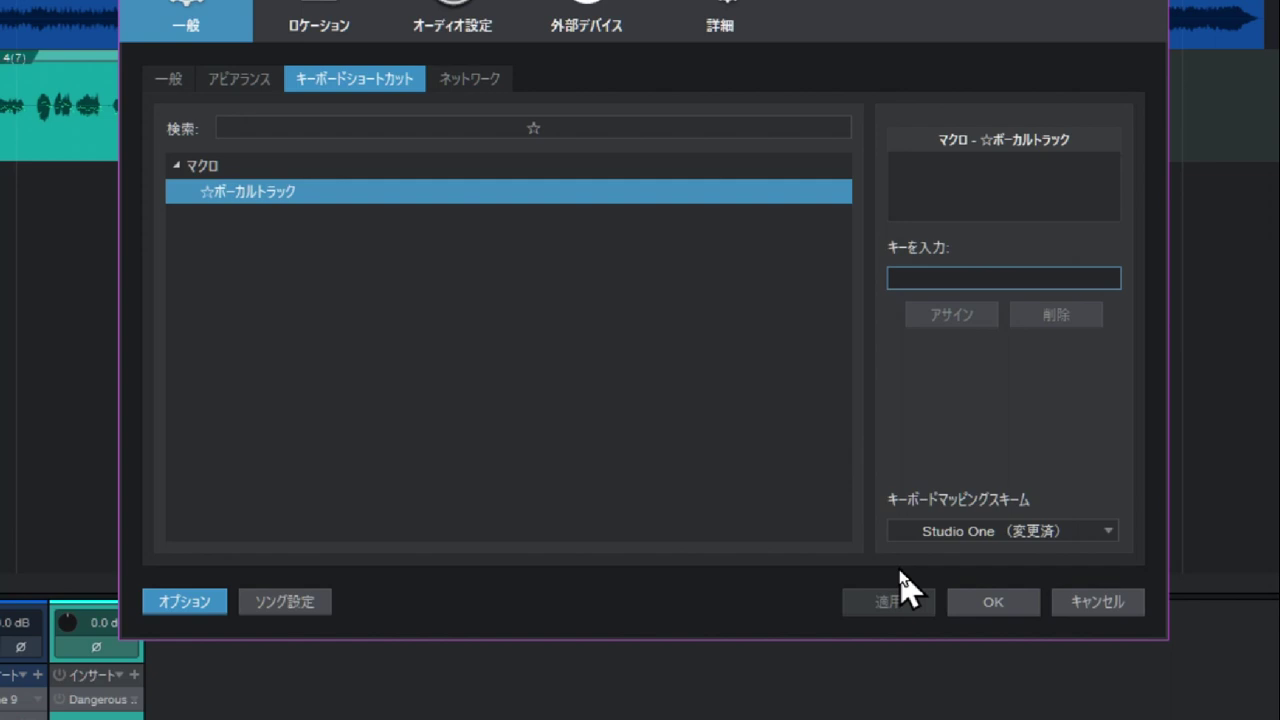
key("shift+alt+f")
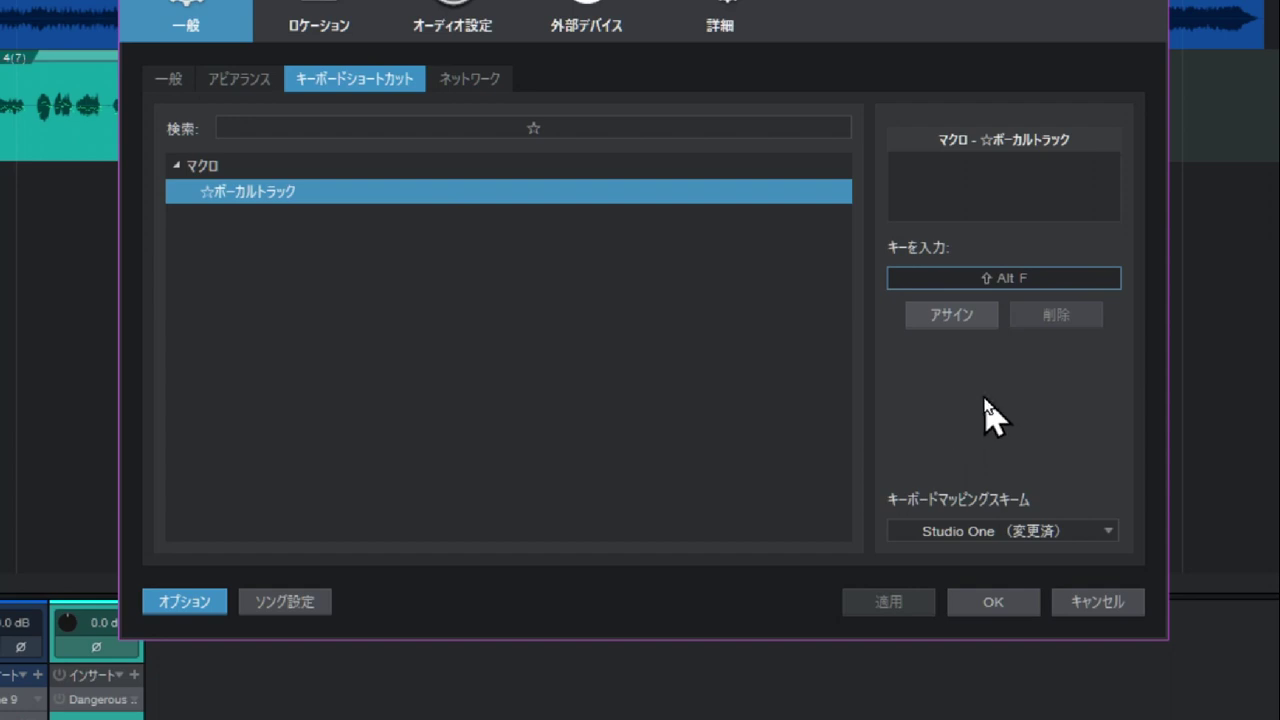
left_click(944, 316)
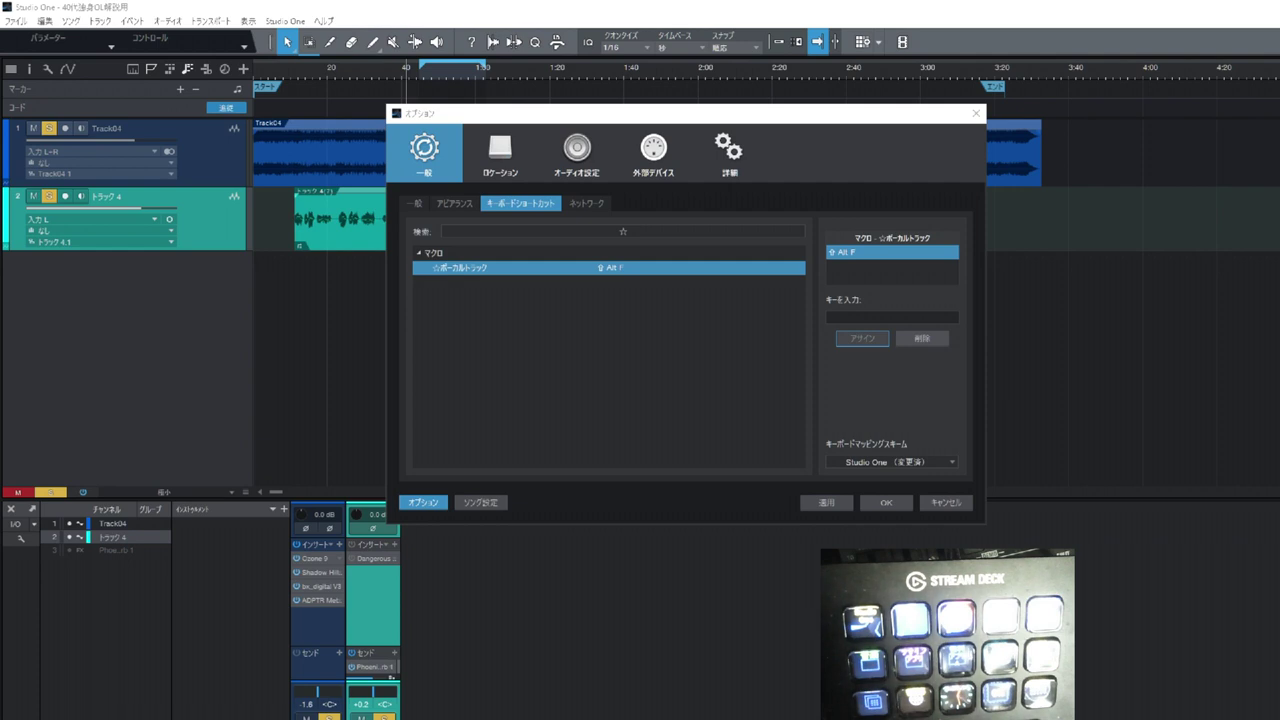
left_click(889, 504)
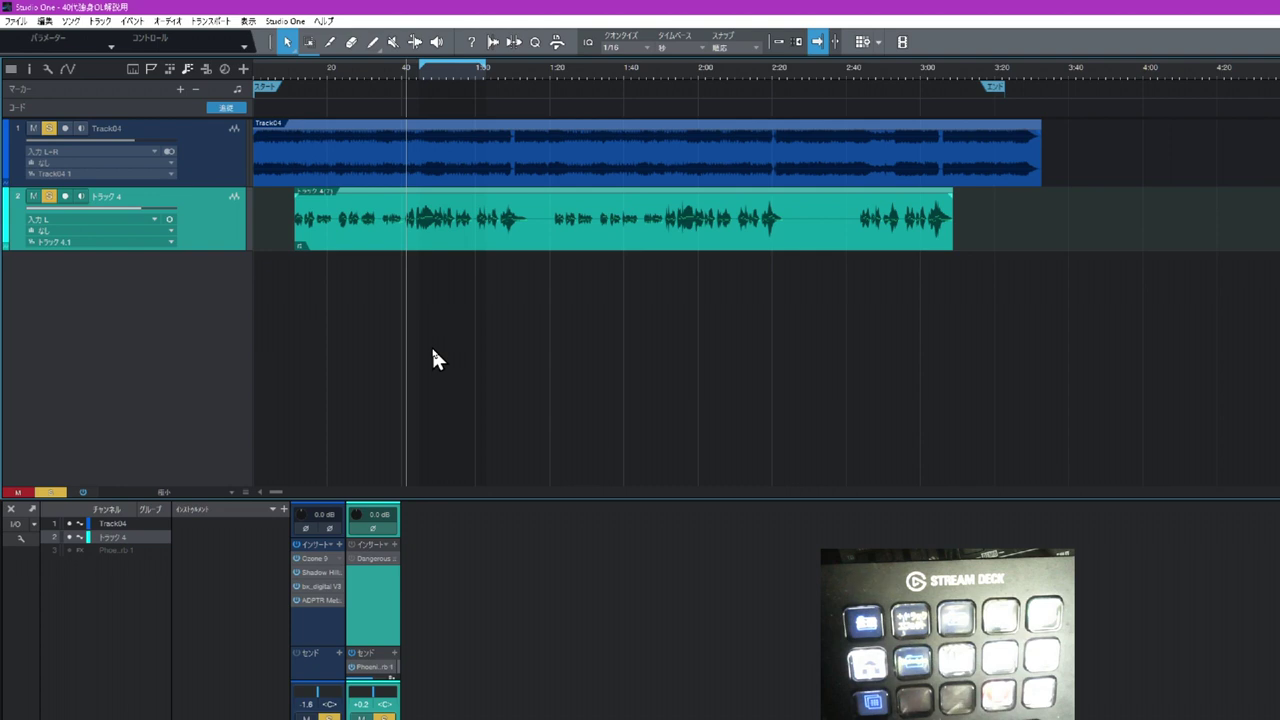
Run the ☆ボーカルトラック macro to add a vocal track with its three inserts, and add a second such track below it.
key("shift+alt+f")
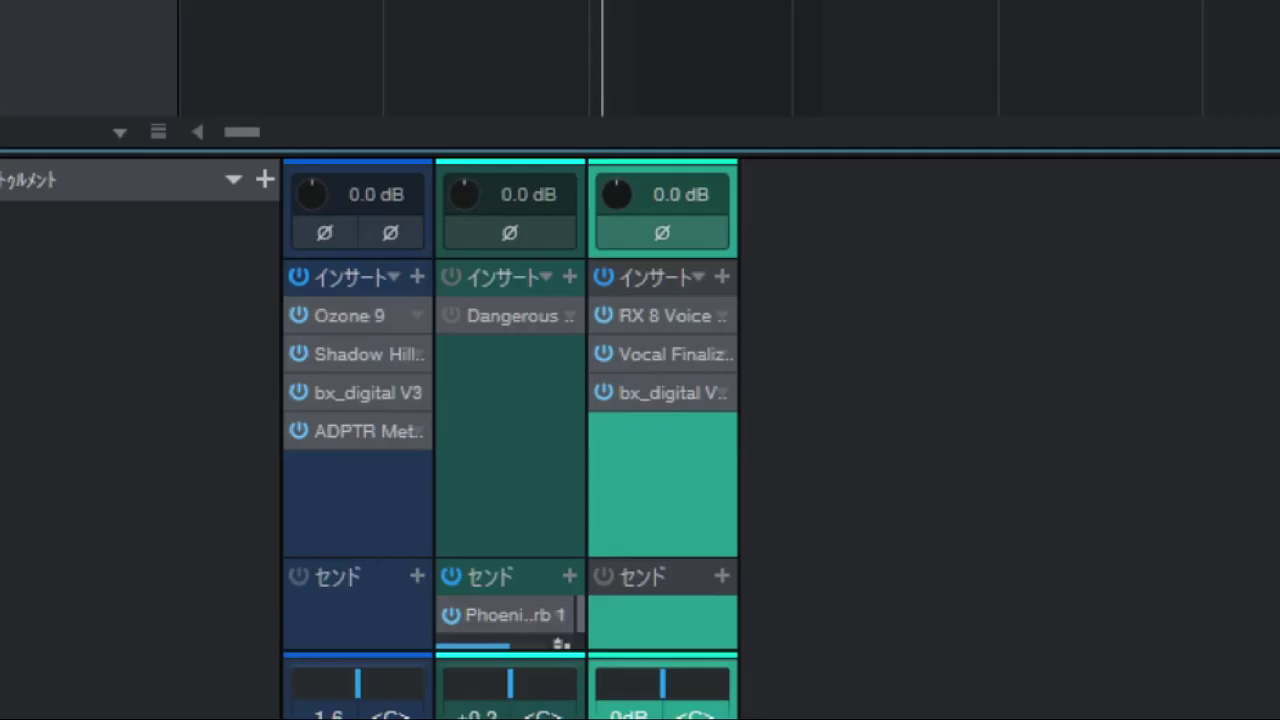
key("ctrl+d")
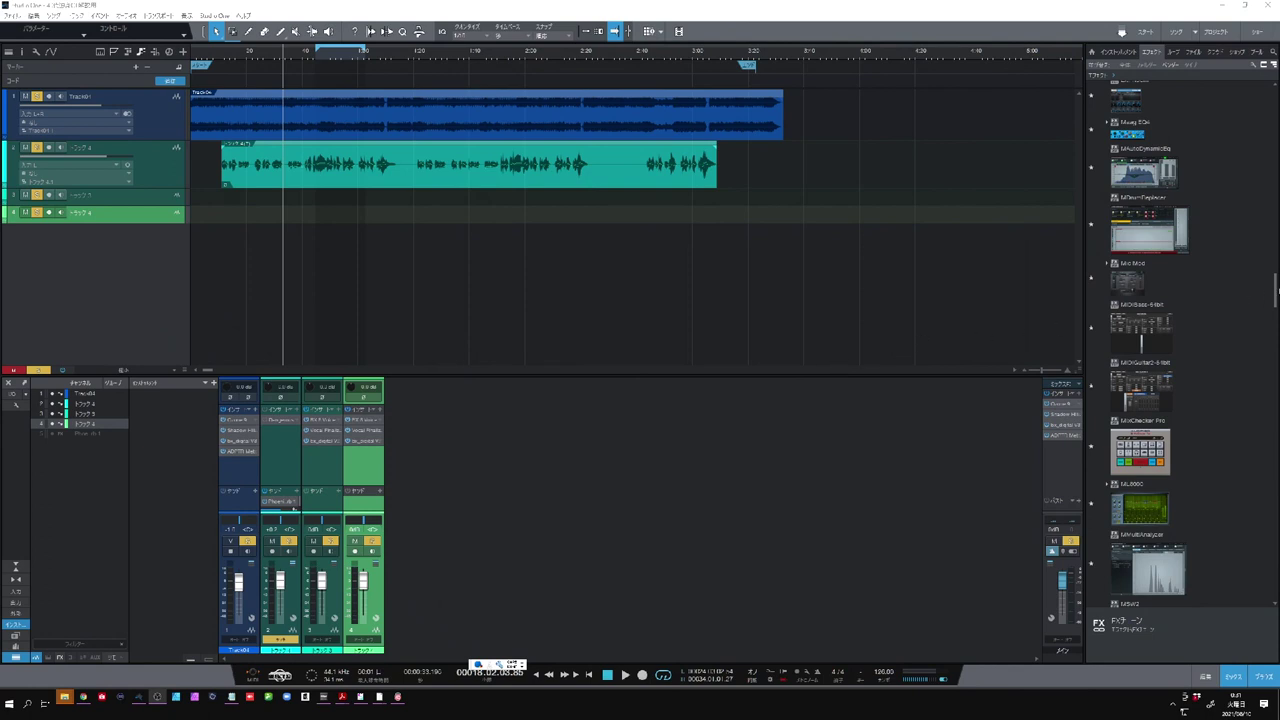
Look through the effects browser's plug-in list from the M entries down to the S entries.
scroll(1200, 320, "down", 2)
scroll(1199, 326, "down", 6)
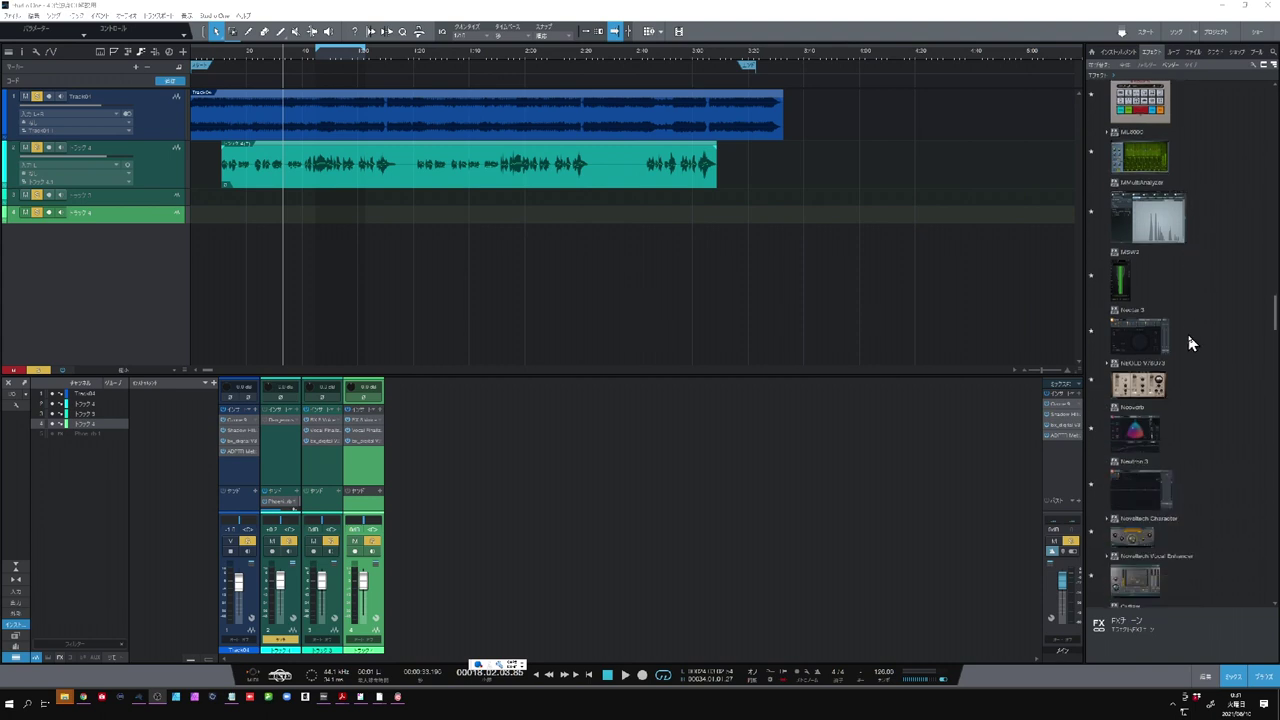
scroll(1225, 390, "down", 4)
scroll(1220, 396, "down", 6)
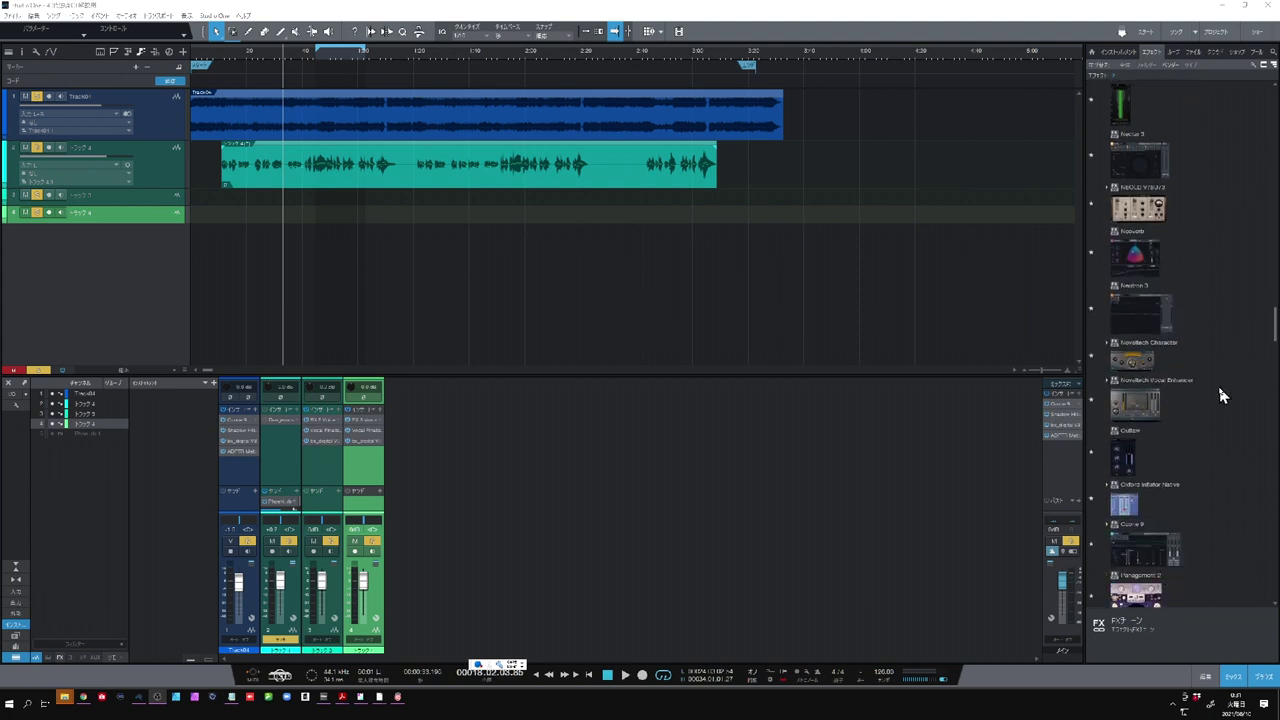
scroll(1220, 396, "down", 8)
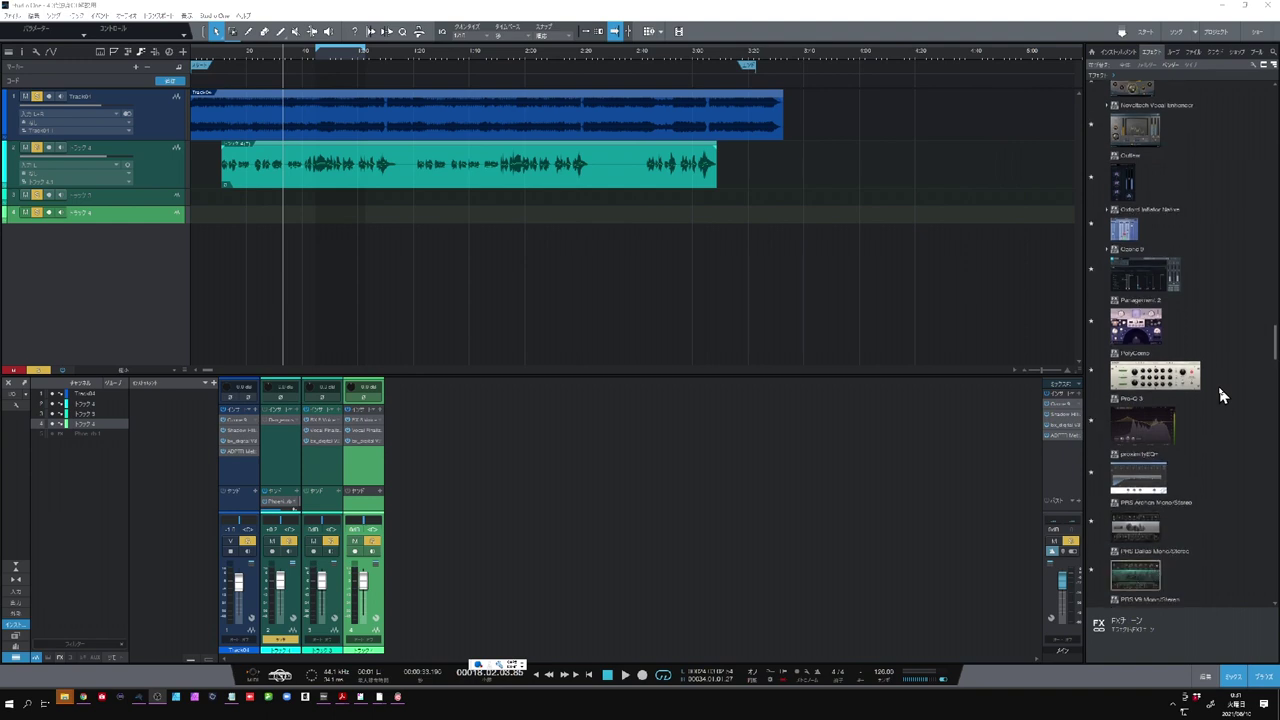
scroll(1220, 396, "down", 7)
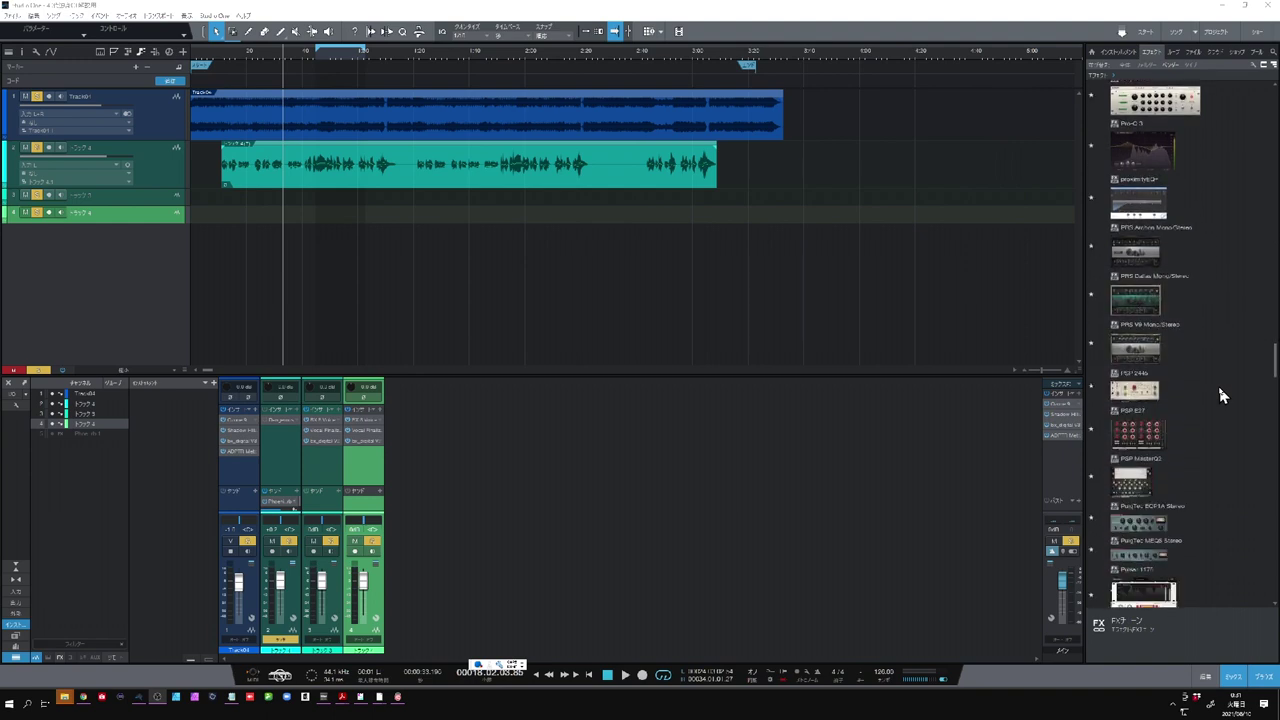
scroll(1220, 396, "down", 7)
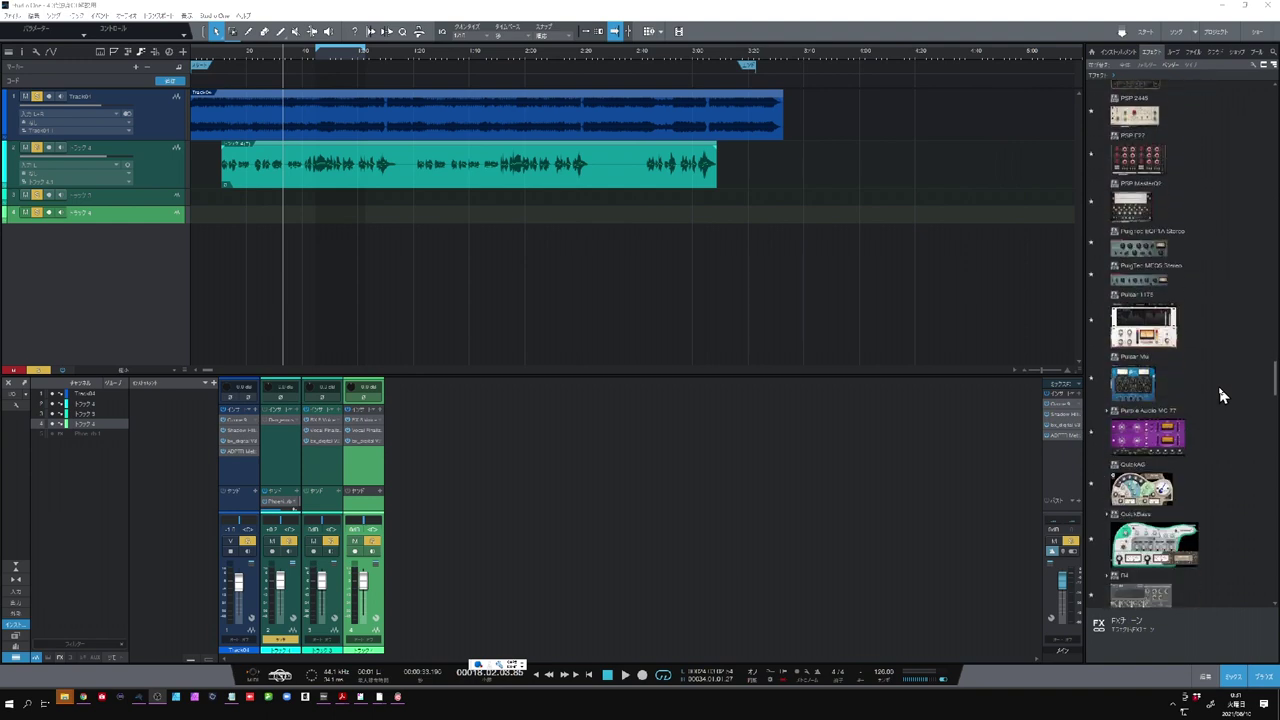
scroll(1220, 396, "down", 5)
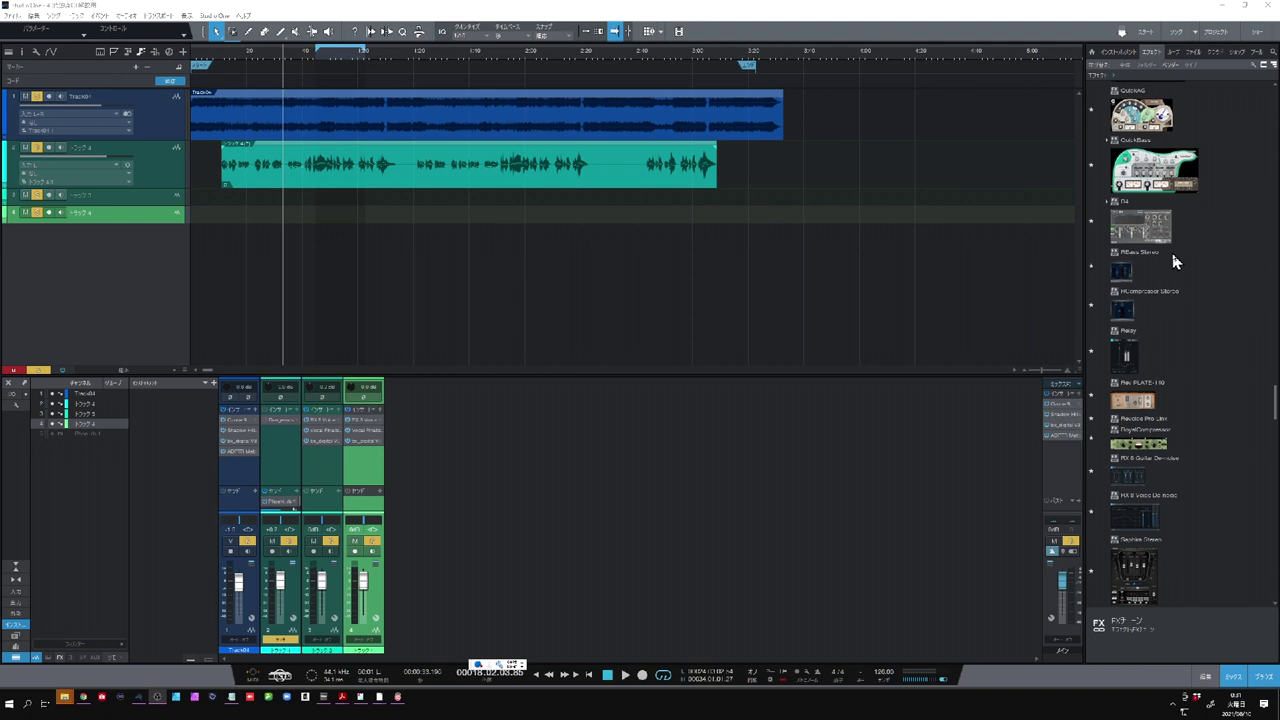
scroll(1171, 280, "down", 5)
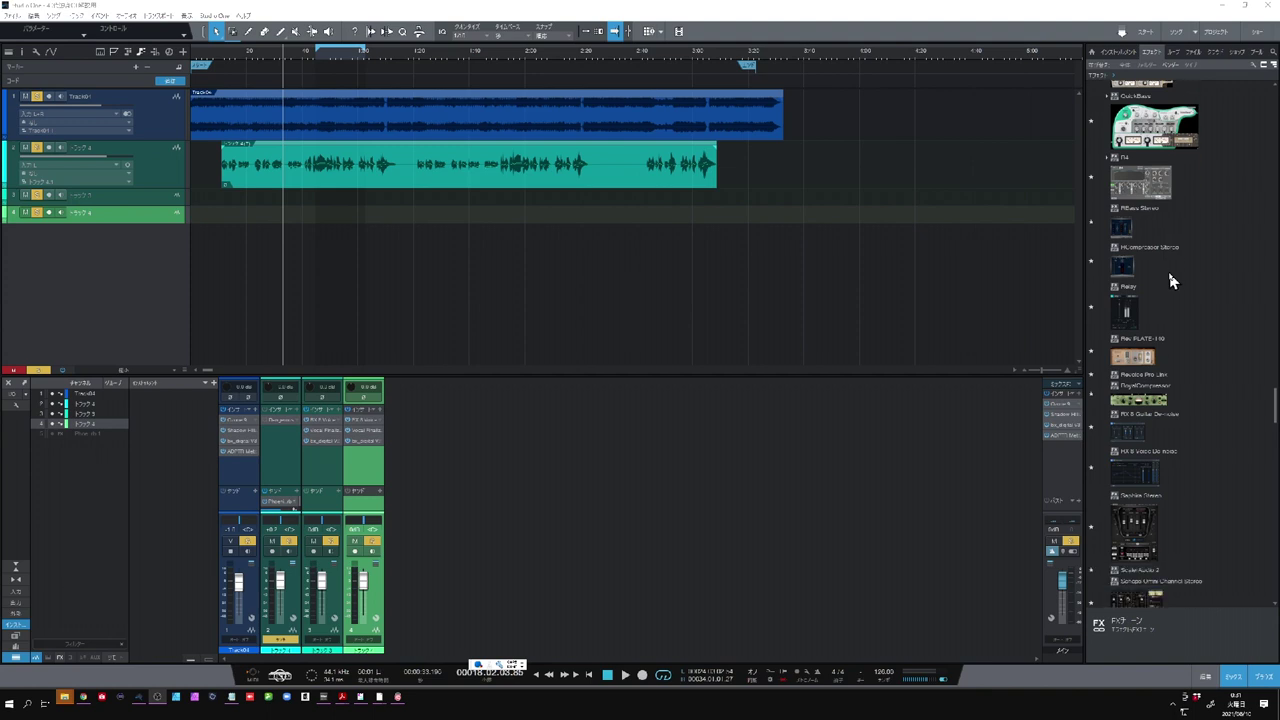
scroll(1170, 282, "down", 4)
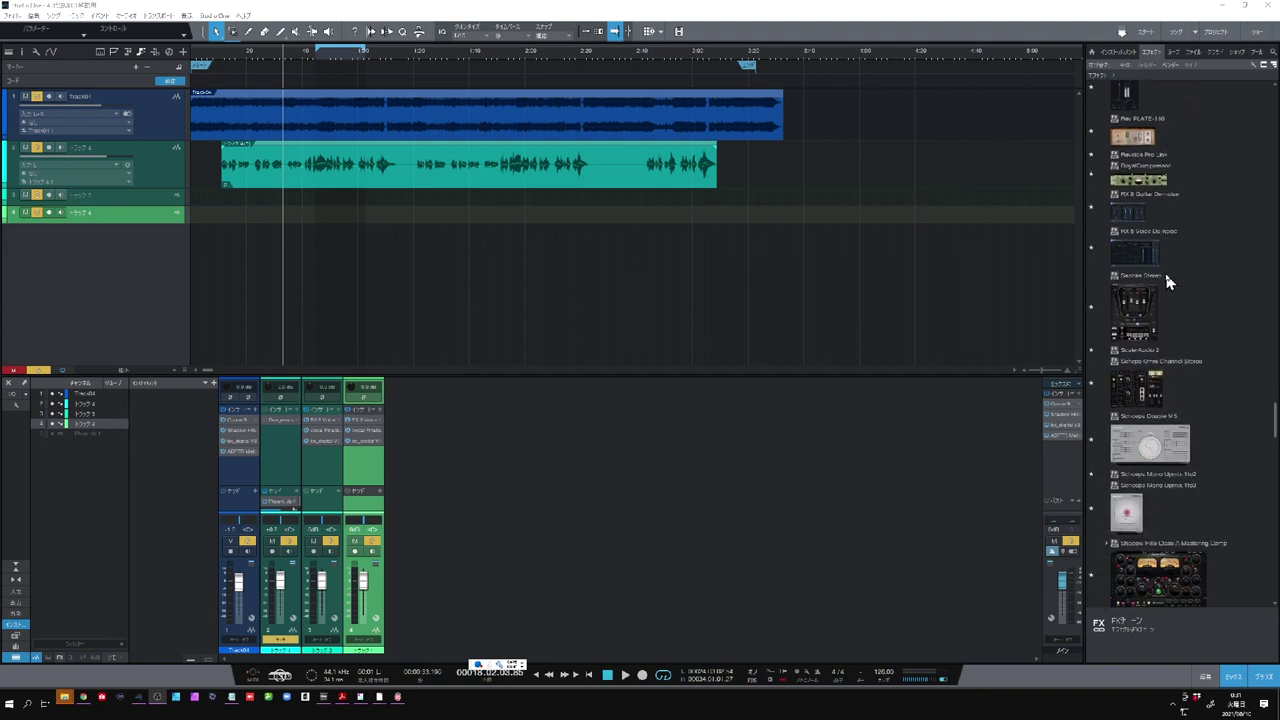
scroll(1166, 280, "down", 5)
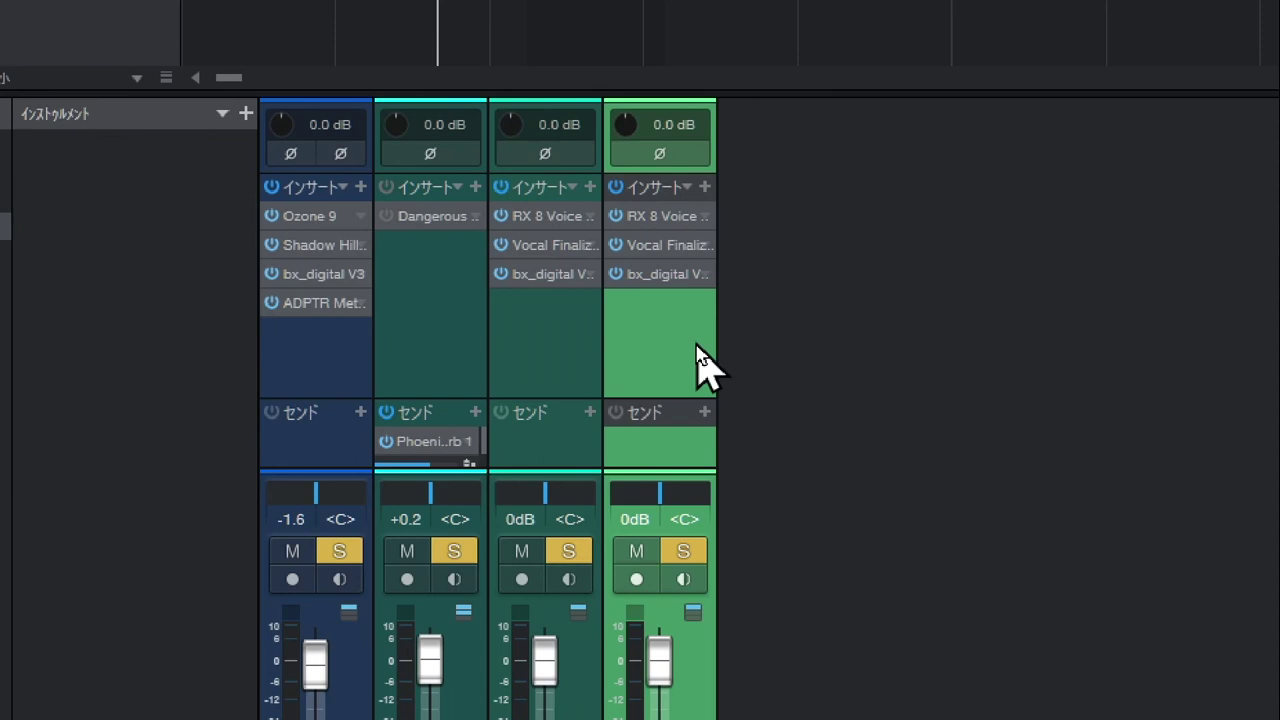
Deactivate the bx_digital V3 insert on the last vocal track and toggle its Vocal Finalizer insert off and back on.
left_click(617, 278)
left_click(616, 246)
left_click(616, 246)
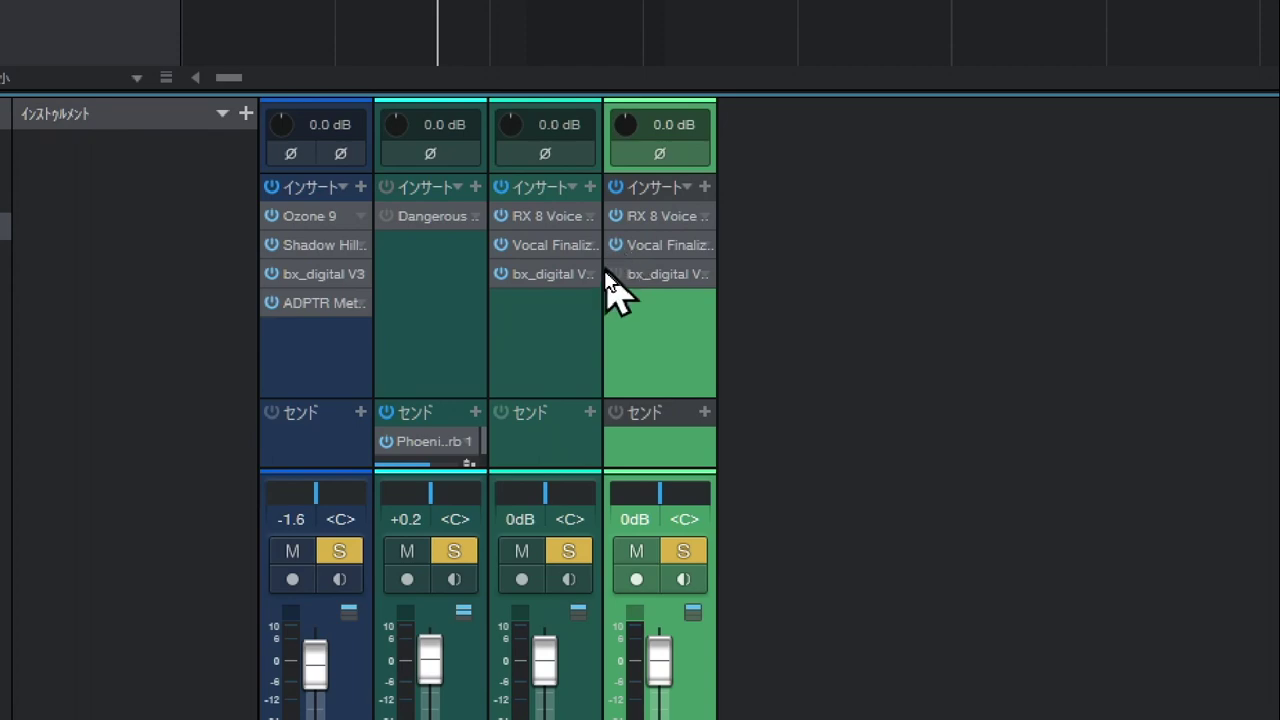